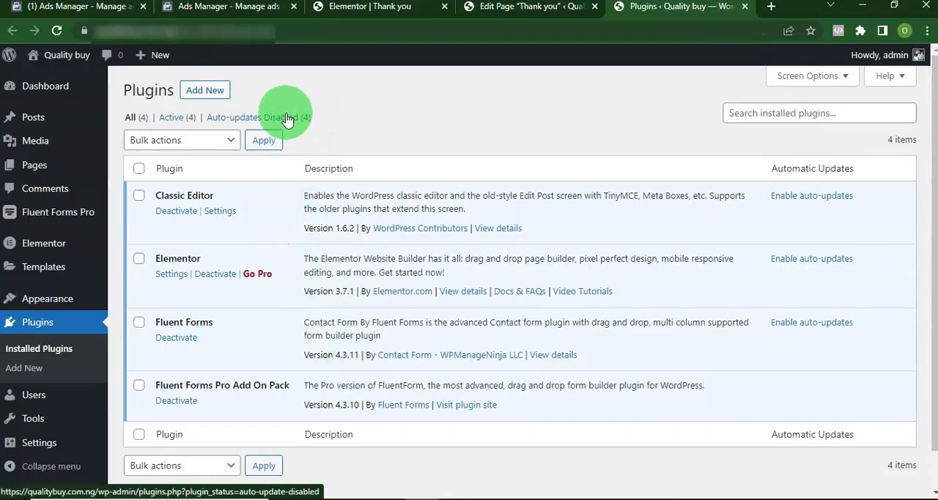
Search the plugin directory for "file manager" and install Advanced File Manager
left_click(213, 97)
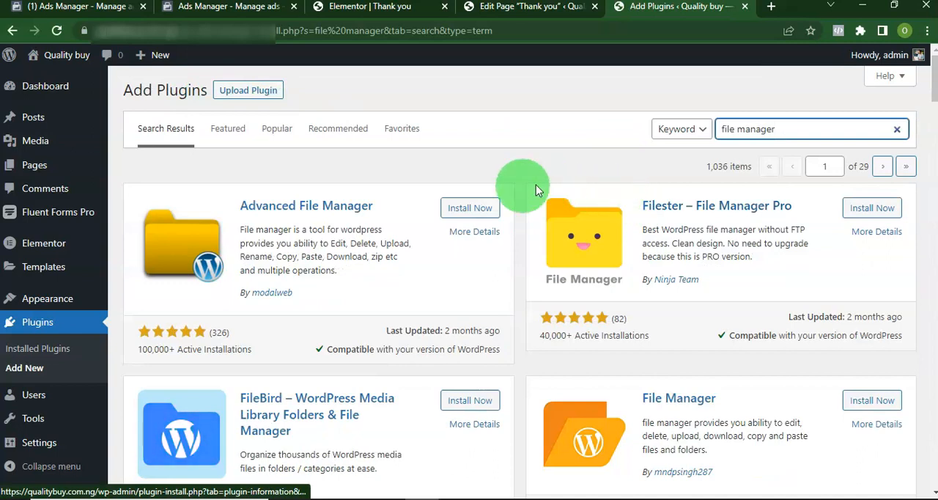
left_click(478, 208)
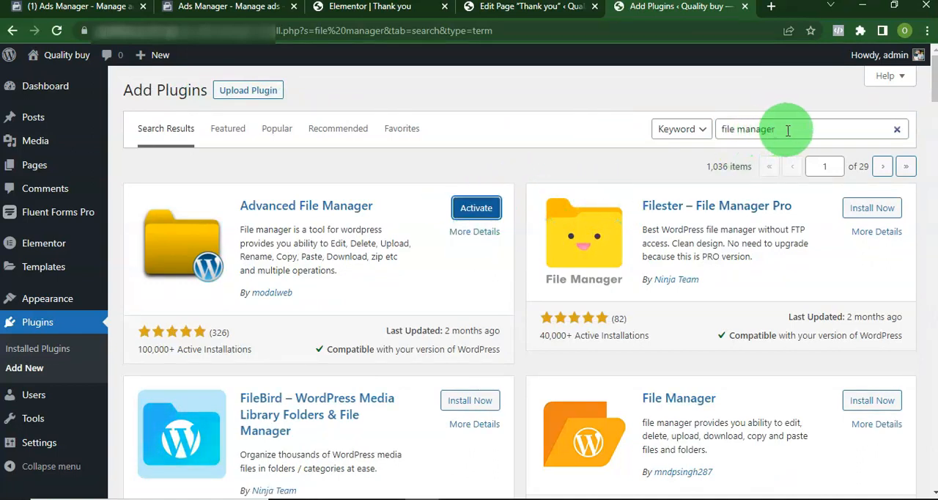
Find and install the Tracking Code Manager plugin, and activate both it and File Manager Advanced
left_click_drag(788, 131, 716, 140)
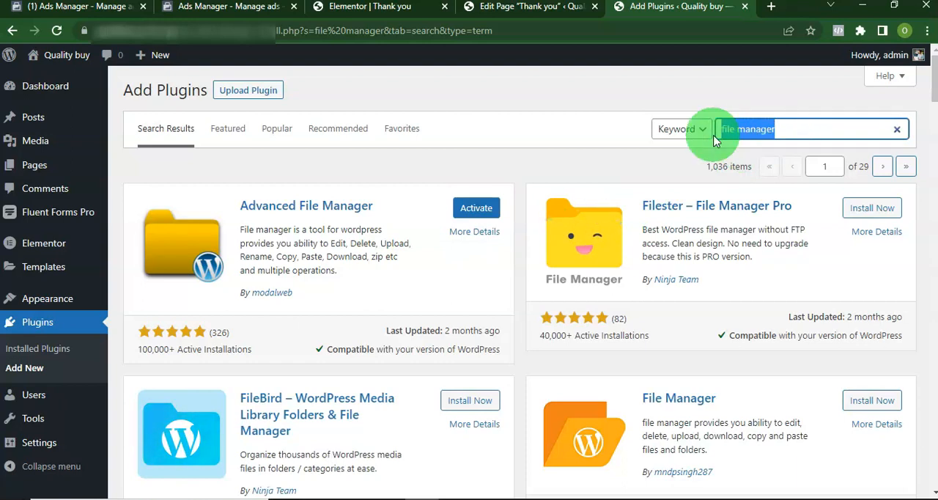
type("tracking code manager")
left_click(471, 208)
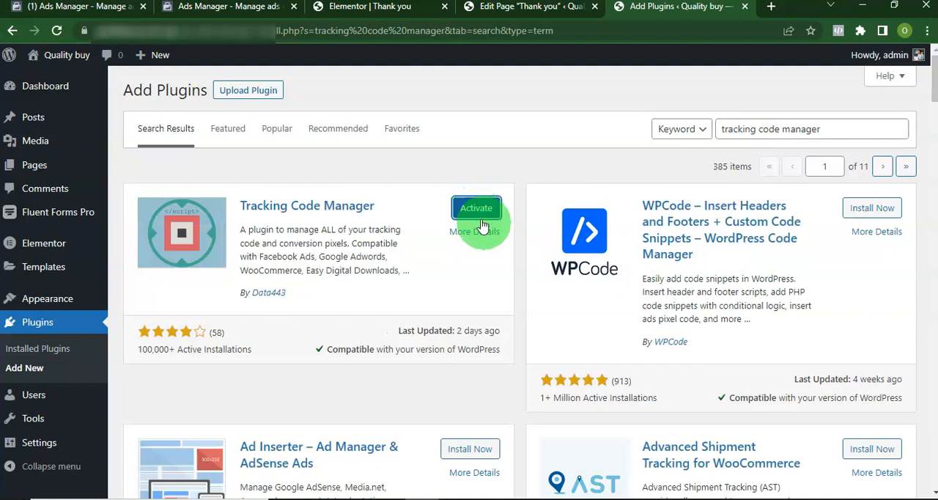
left_click(480, 214)
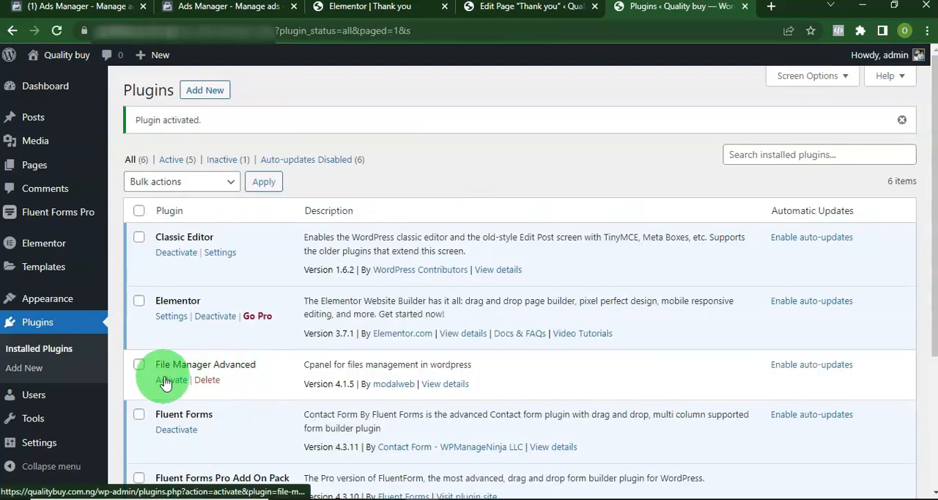
left_click(169, 380)
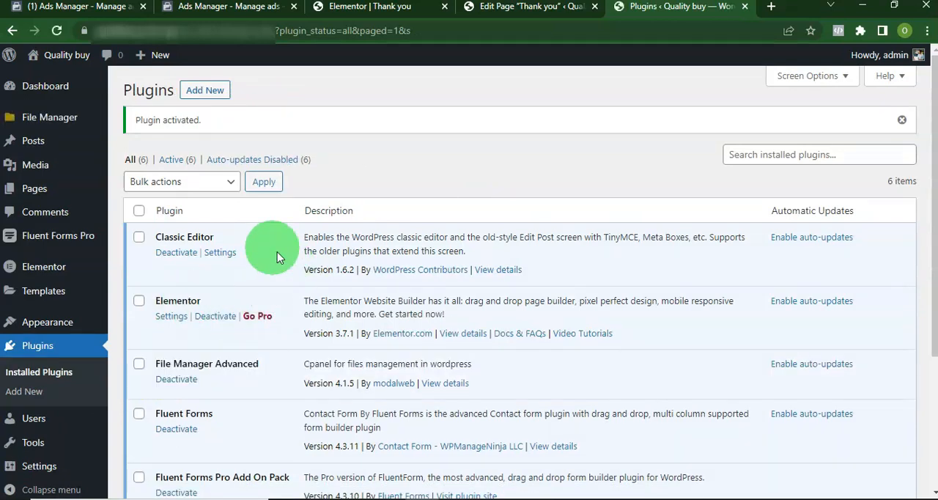
Open the Tracking Code Manager settings, continue with the free version and start a new tracking code script
scroll(326, 209, "down", 1)
scroll(175, 296, "down", 2)
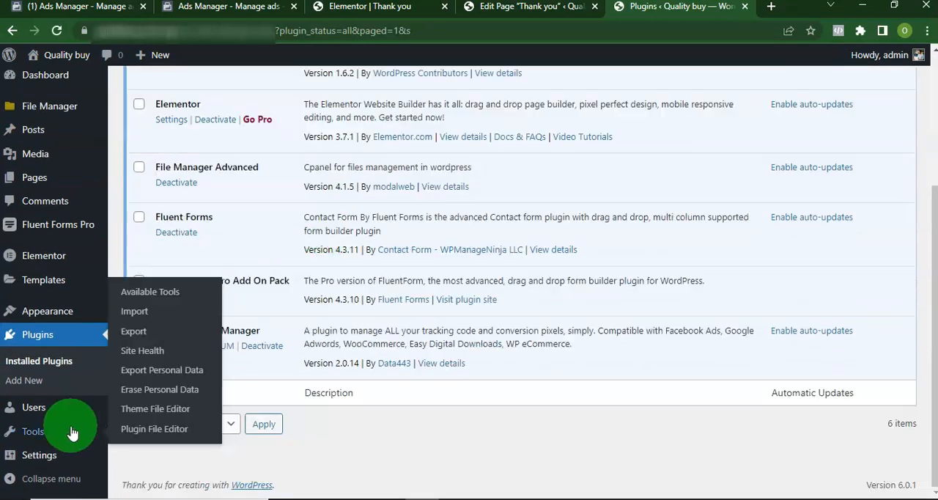
mouse_move(77, 451)
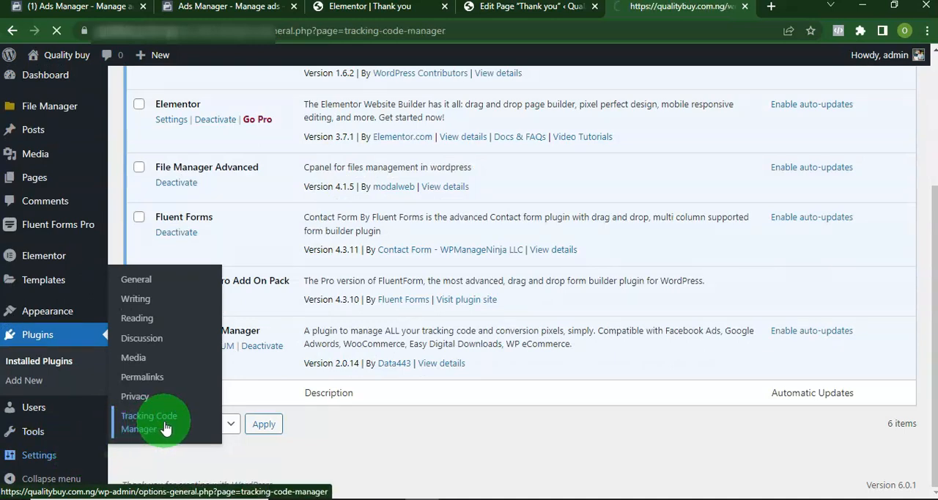
scroll(410, 332, "down", 2)
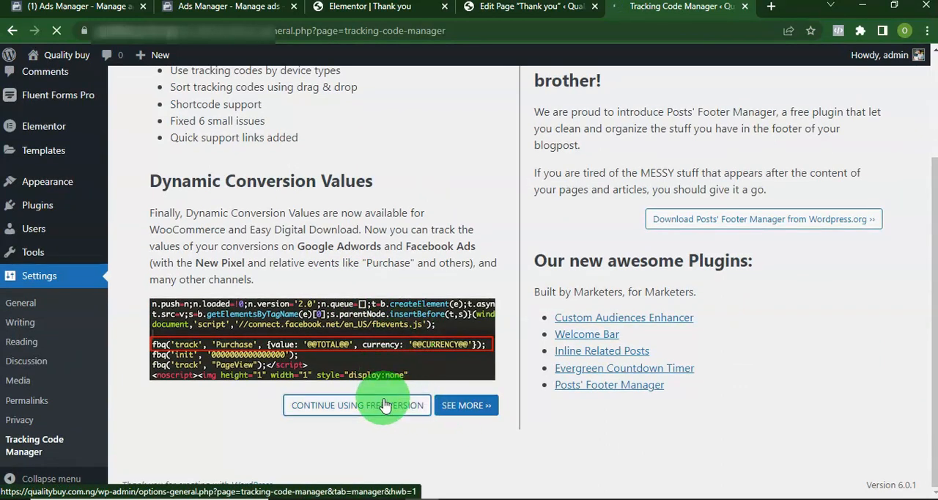
left_click(357, 179)
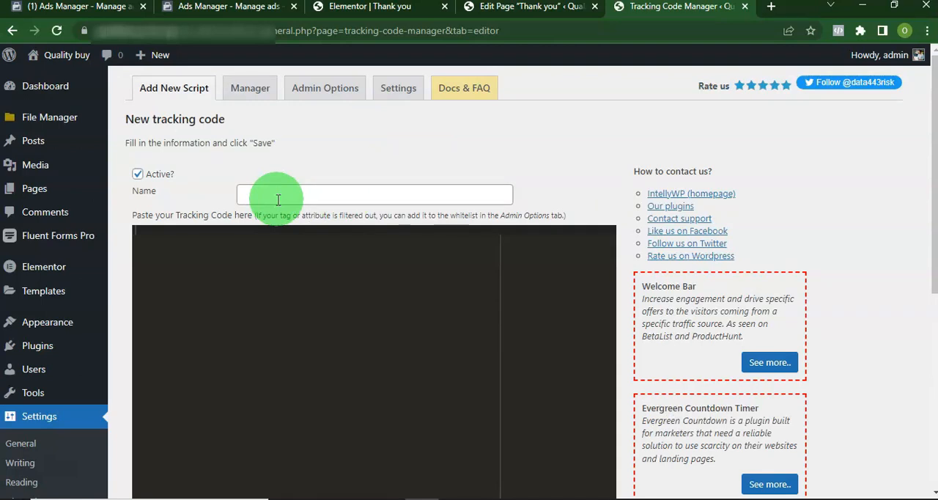
Switch to Facebook Ads Manager and create a new campaign with the Conversions objective
left_click(246, 9)
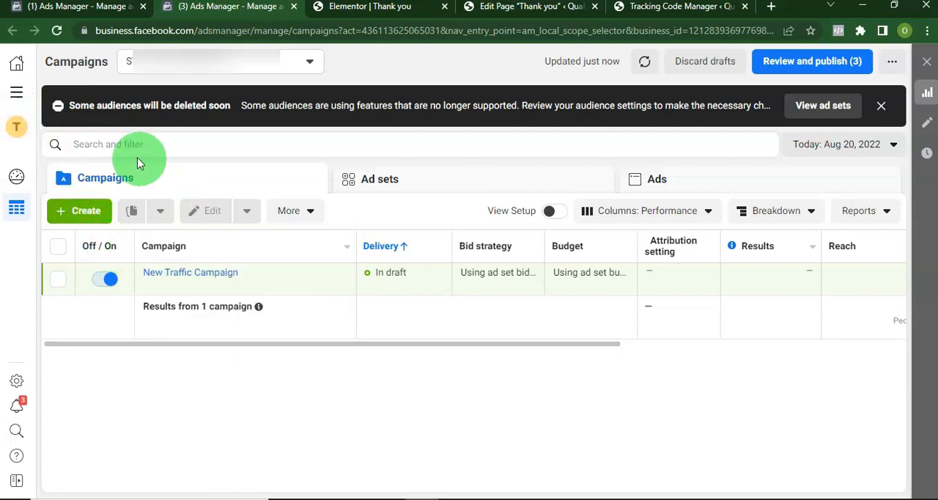
left_click(25, 97)
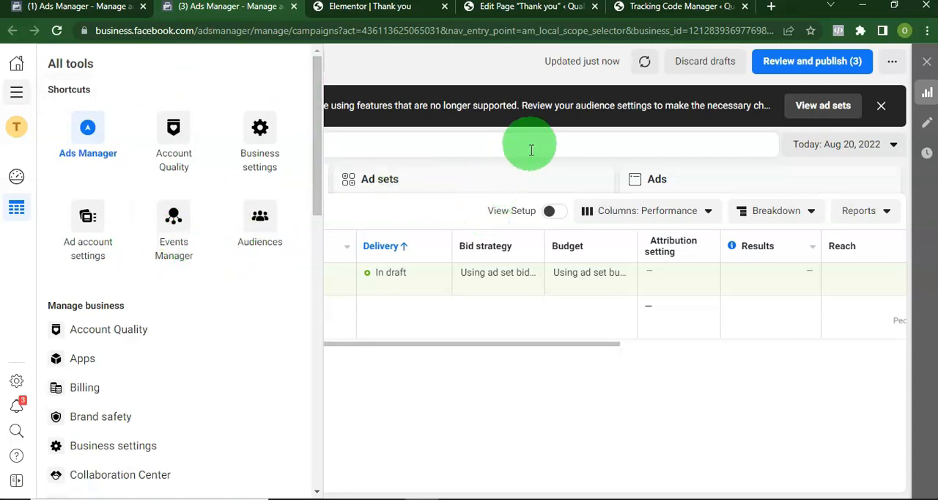
left_click(383, 362)
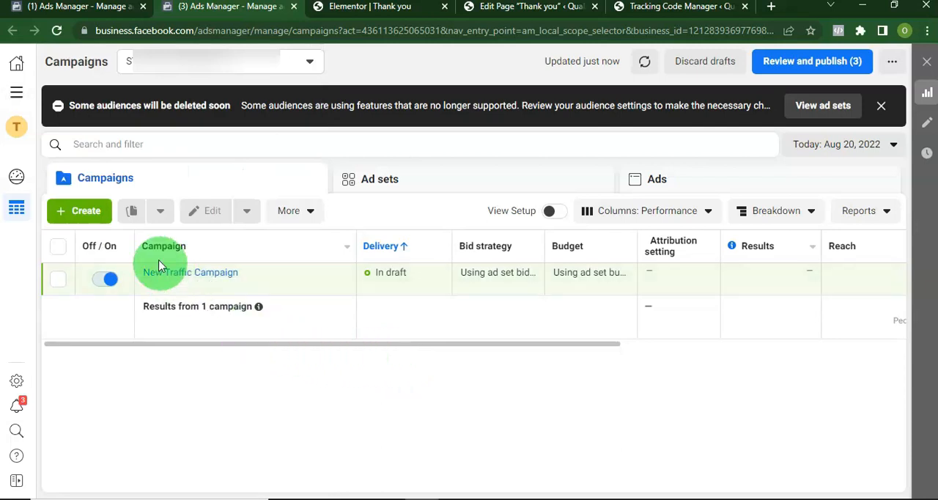
left_click(86, 213)
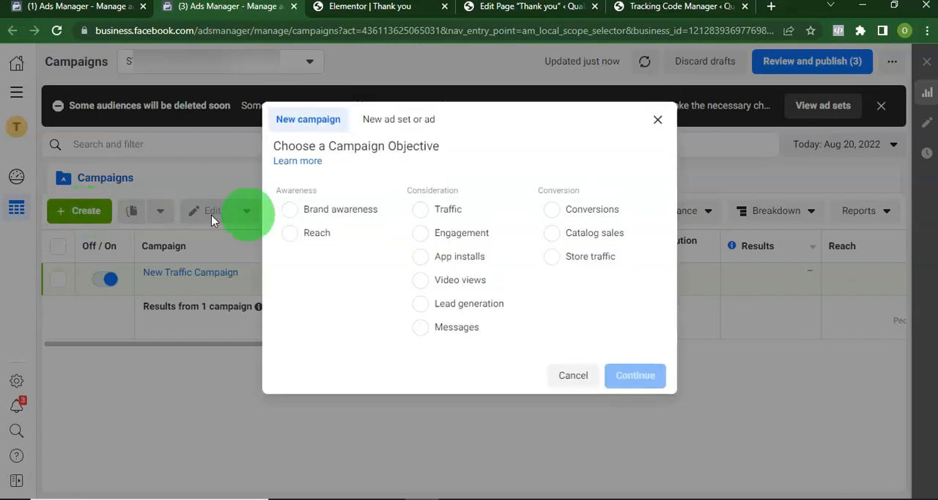
left_click(561, 211)
scroll(535, 314, "down", 1)
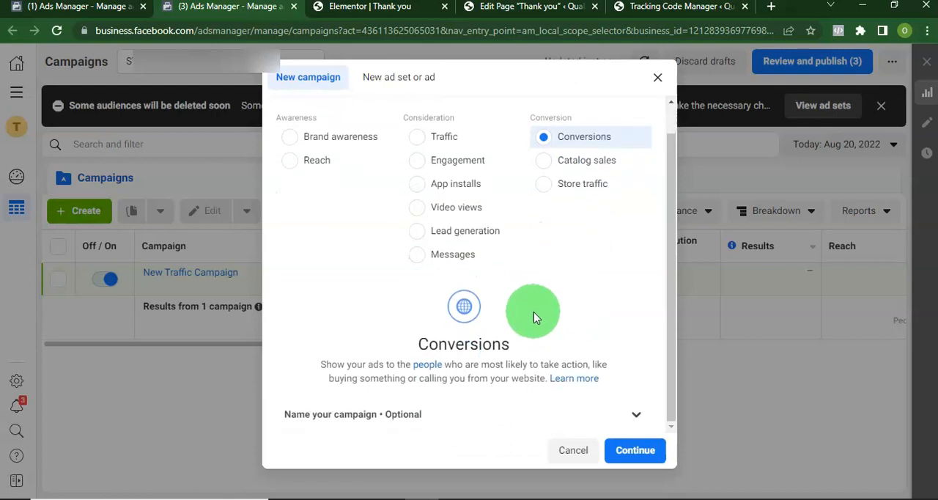
left_click(625, 451)
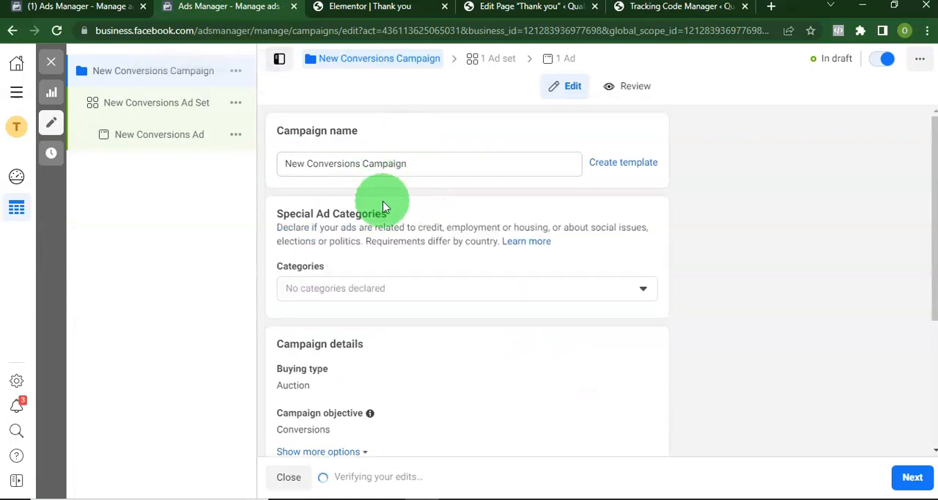
In the New Conversions Ad Set, create a Meta Pixel named "Quality buy"
scroll(383, 196, "down", 3)
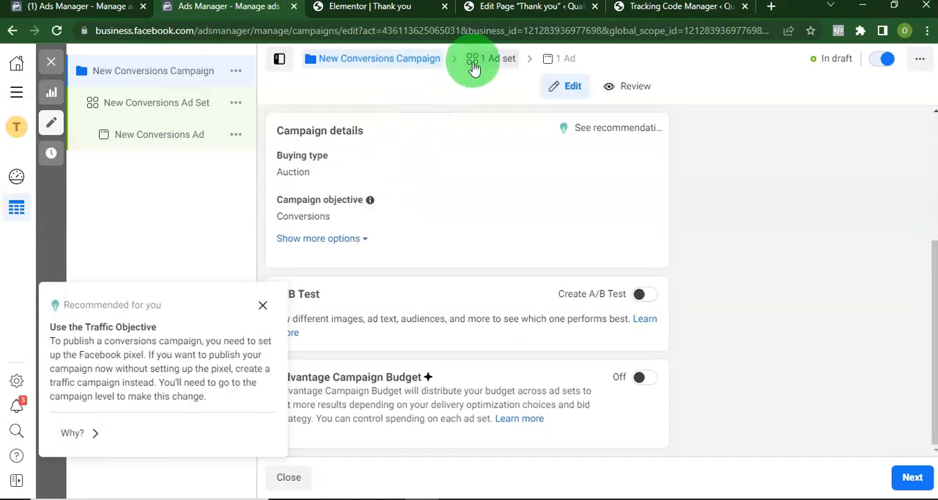
left_click(484, 59)
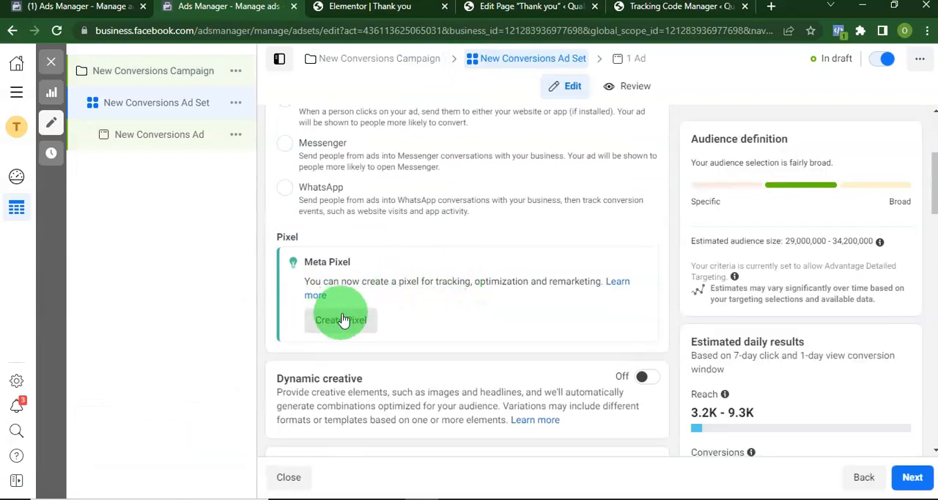
left_click(349, 327)
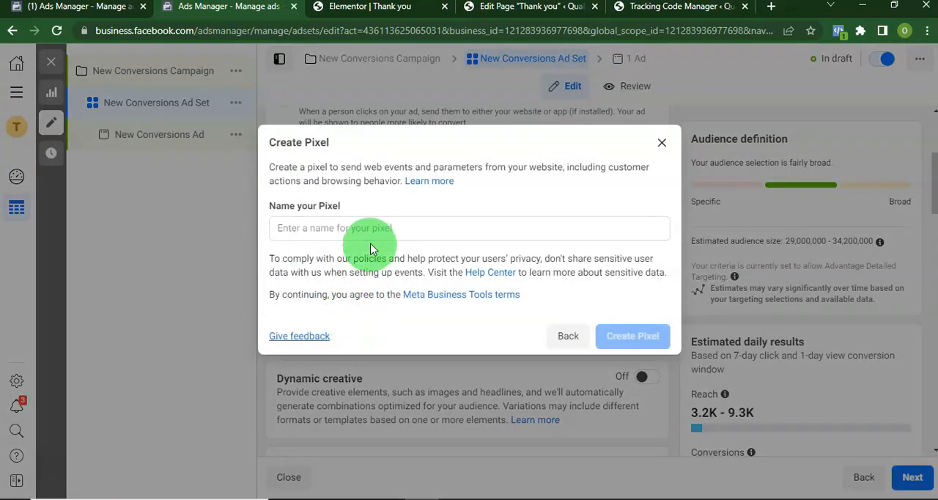
left_click(370, 228)
left_click(370, 228)
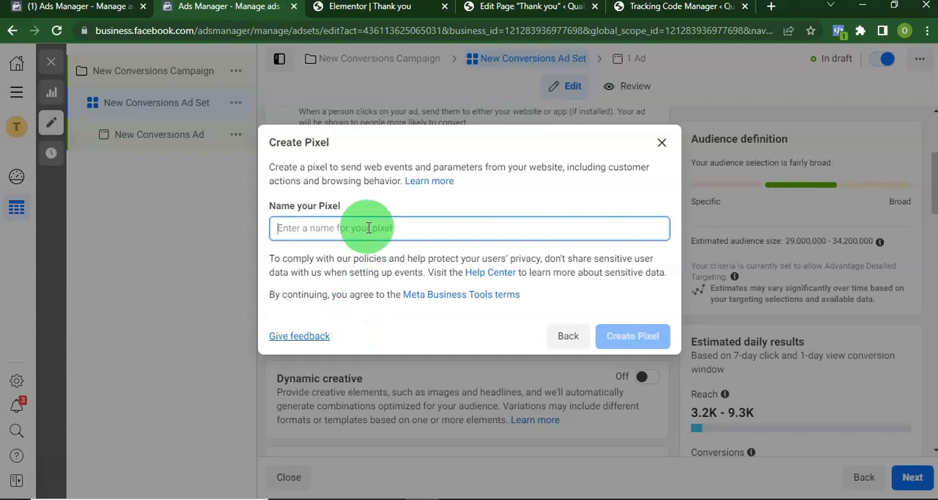
type("Quality buy")
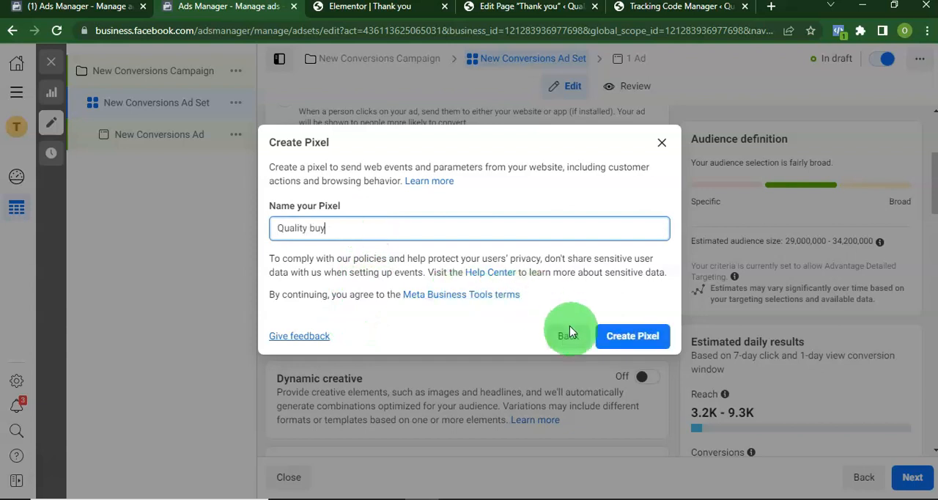
left_click(627, 344)
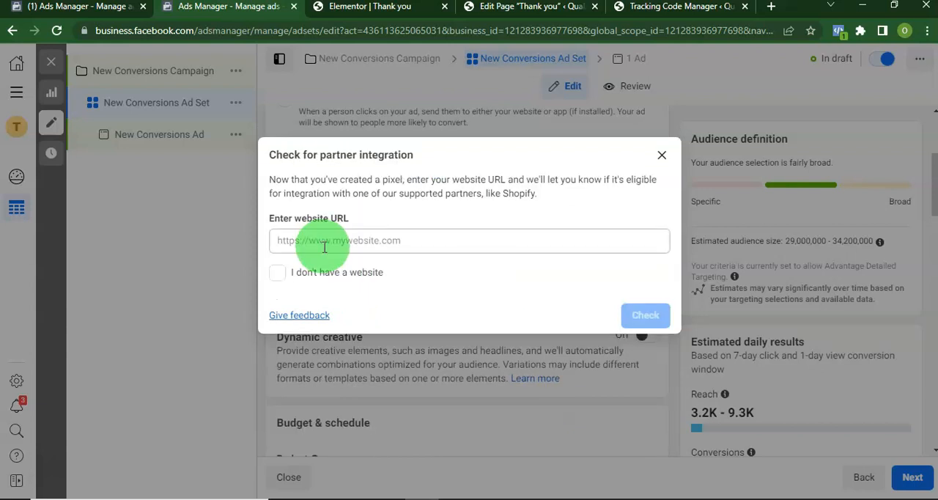
Enter the website URL for the partner integration check and proceed
left_click(442, 240)
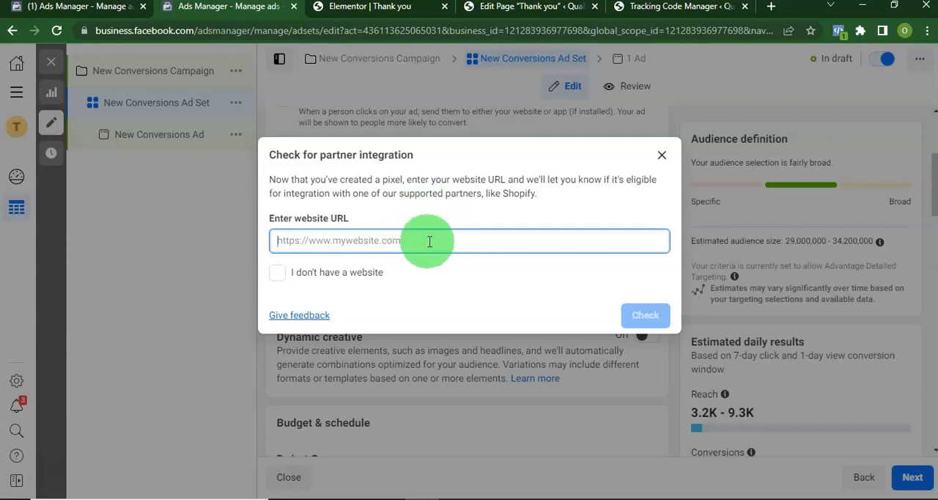
key("ctrl+v")
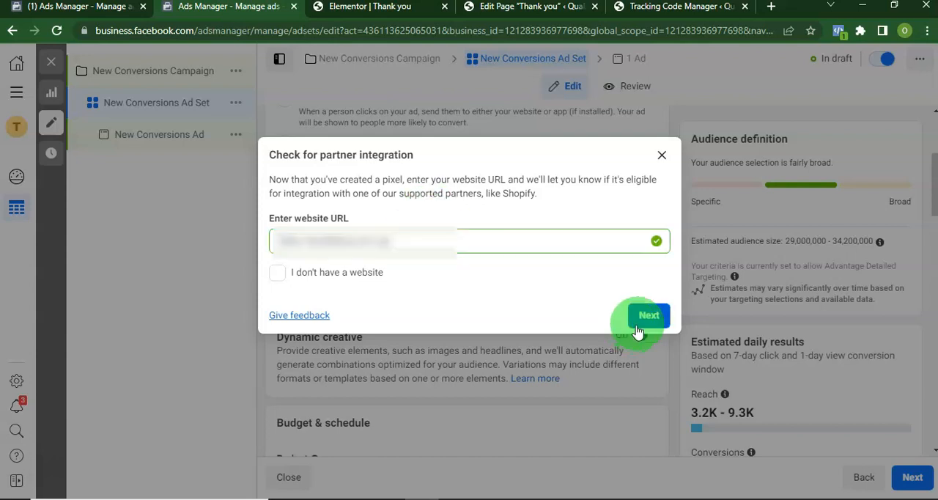
left_click(645, 325)
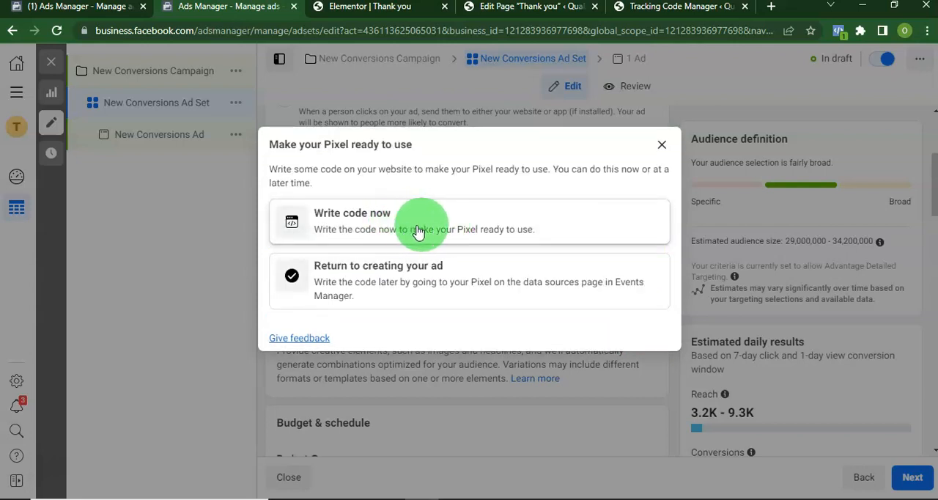
Choose to write the pixel code now, connect the website with Meta Pixel only, and install the code manually
left_click(430, 227)
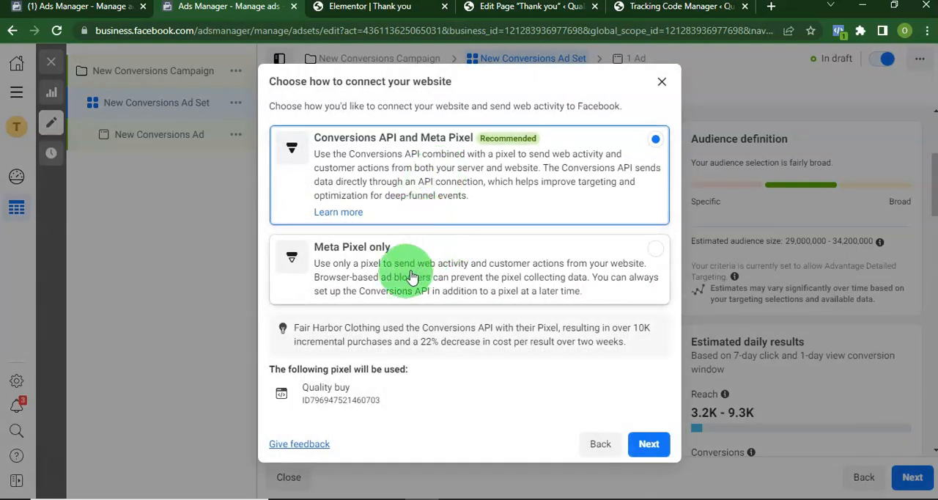
left_click(347, 268)
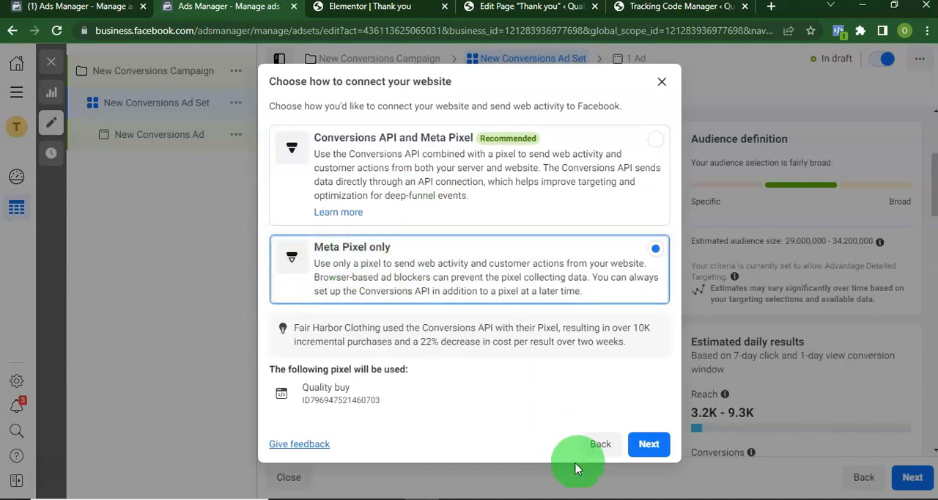
left_click(647, 444)
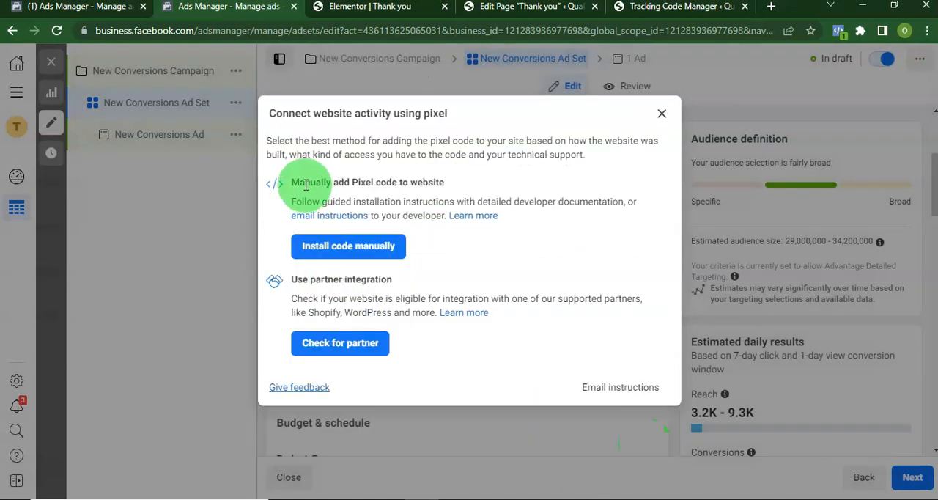
left_click_drag(292, 181, 444, 183)
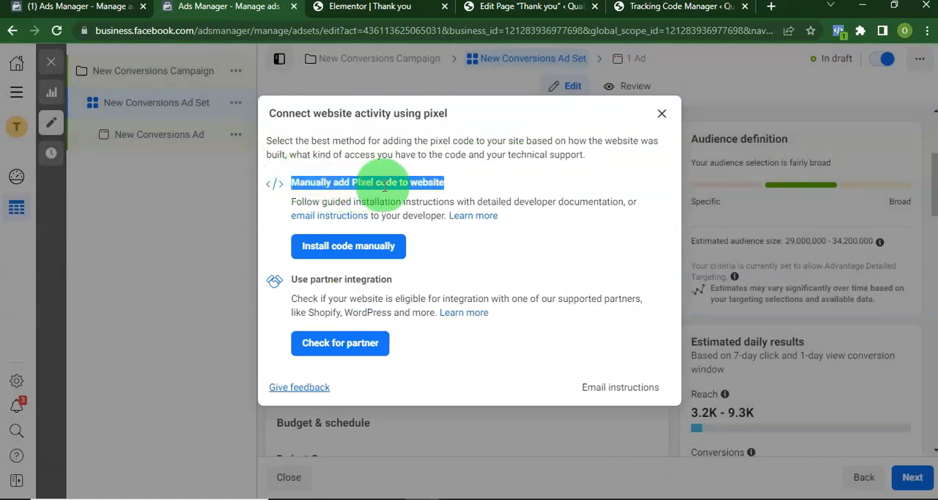
left_click(347, 249)
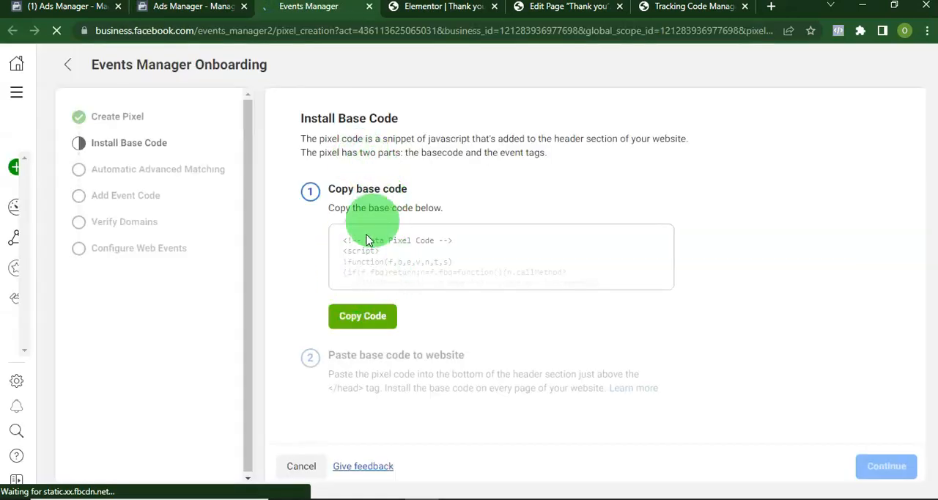
Copy the Meta Pixel base code and paste it into the new tracking code in WordPress
left_click(362, 320)
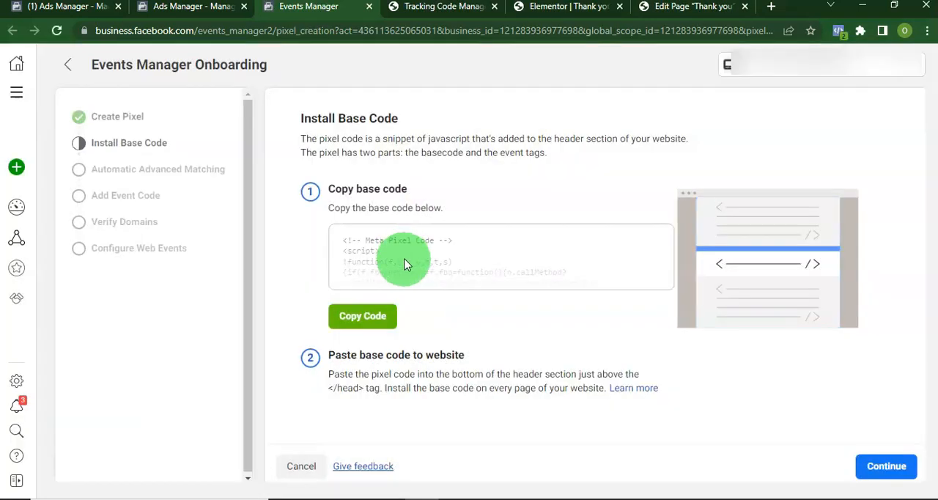
left_click(424, 10)
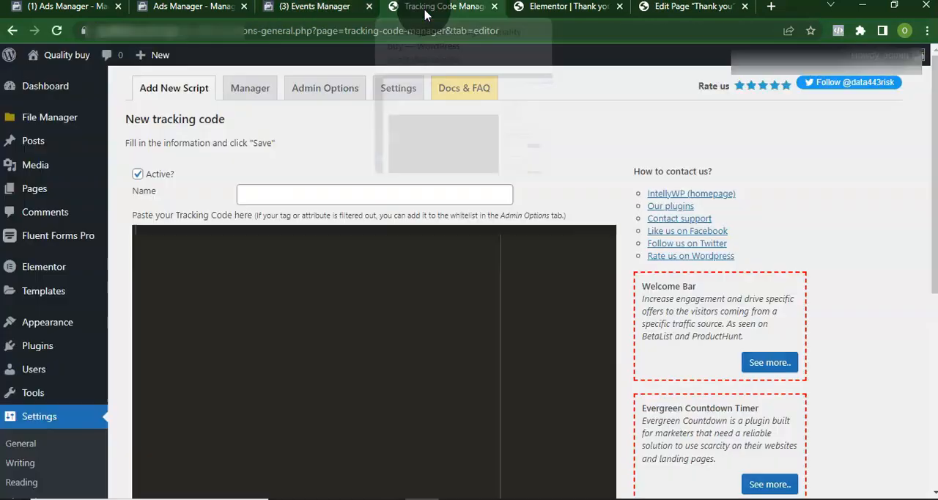
left_click(189, 260)
key("ctrl+v")
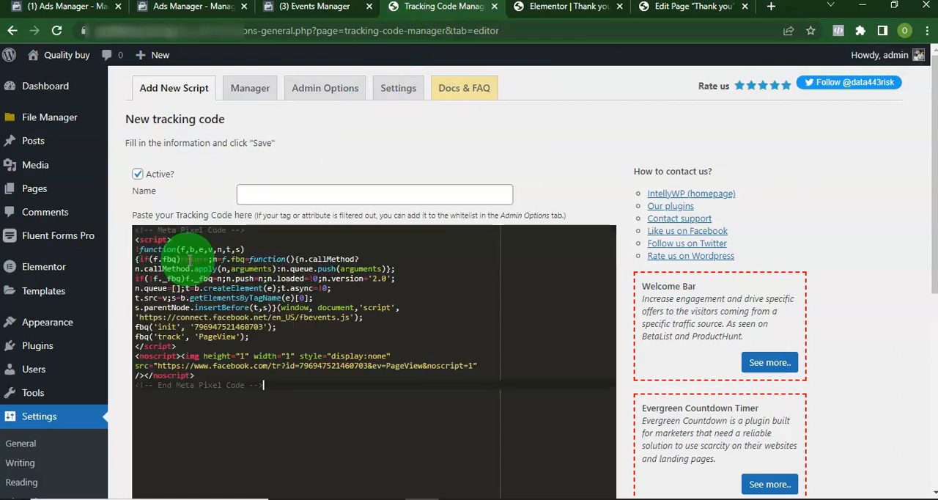
Name the tracking code "Facebook code", apply it as standard WordPress tracking in the whole website, and save it
left_click(293, 189)
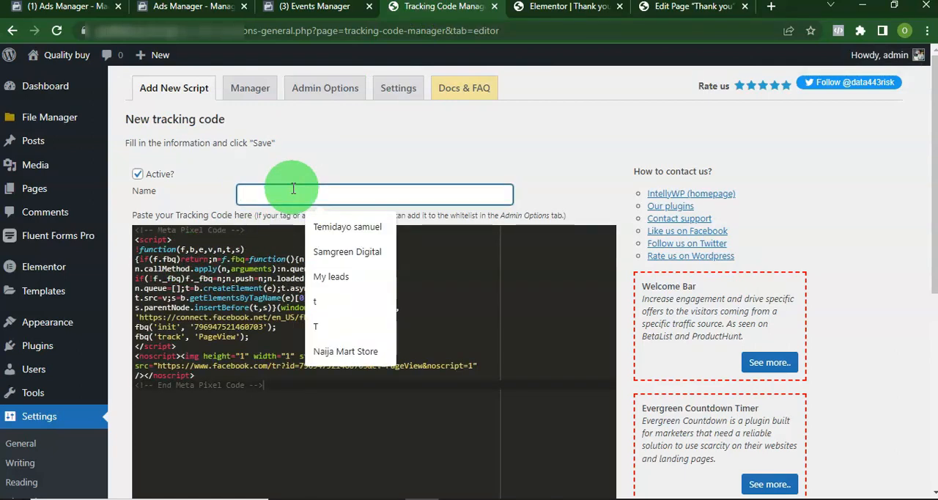
scroll(330, 241, "down", 4)
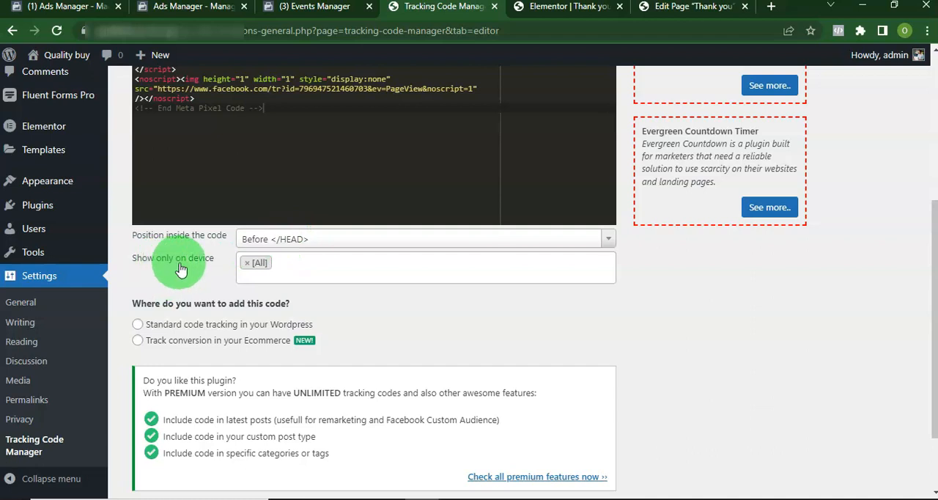
scroll(179, 301, "down", 1)
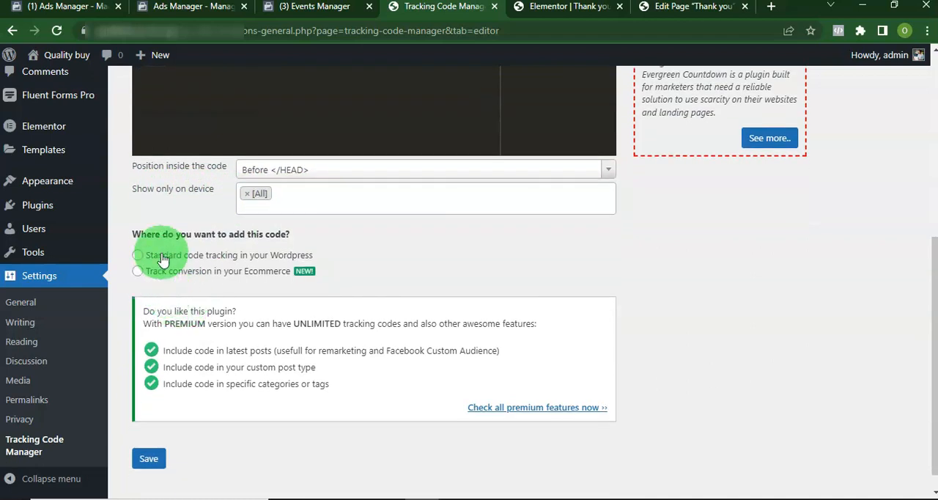
left_click(138, 256)
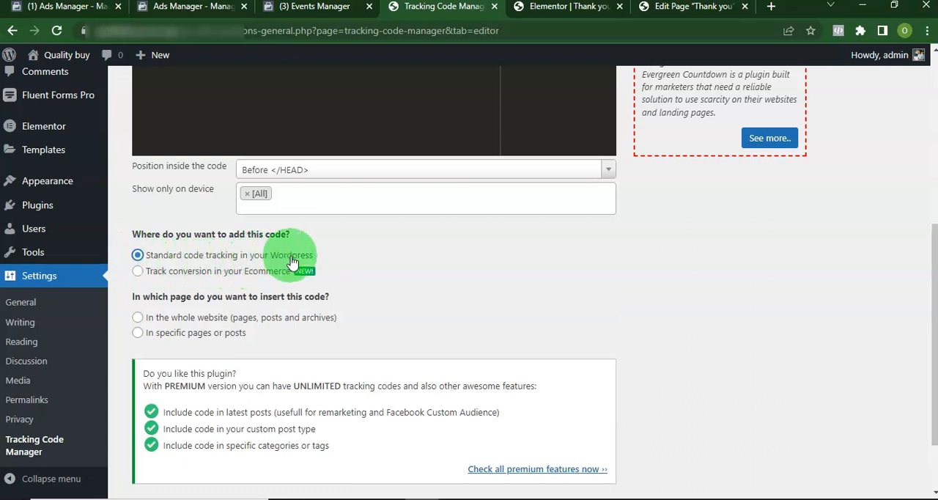
left_click(138, 319)
scroll(144, 445, "down", 2)
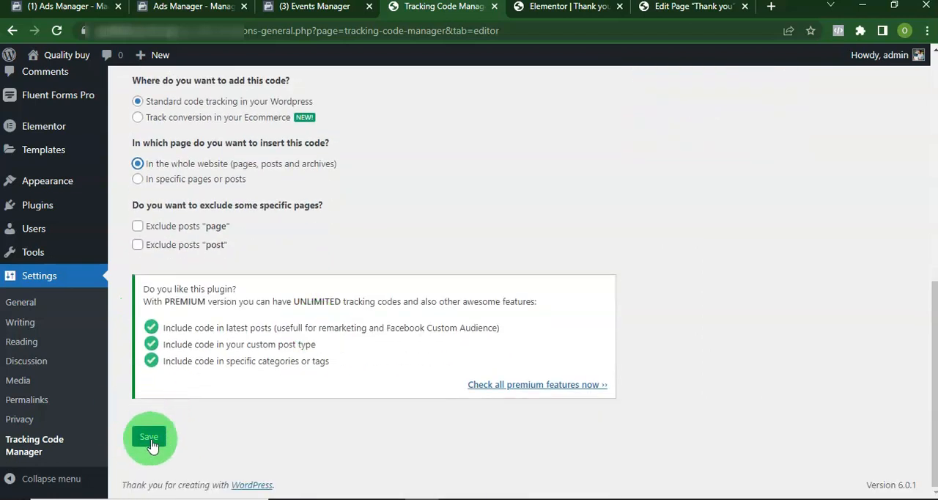
left_click(149, 438)
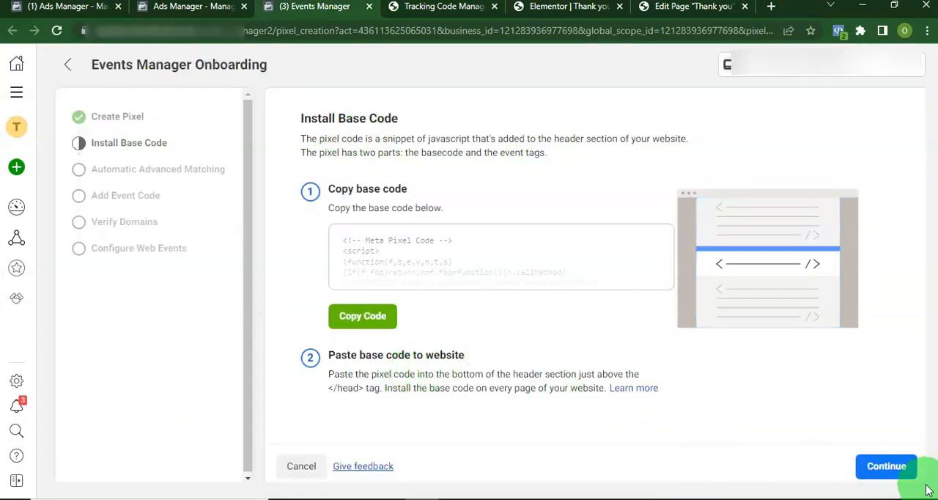
In Events Manager onboarding, turn on Automatic Advanced Matching and proceed past Add Event Code without setting up events
left_click(903, 466)
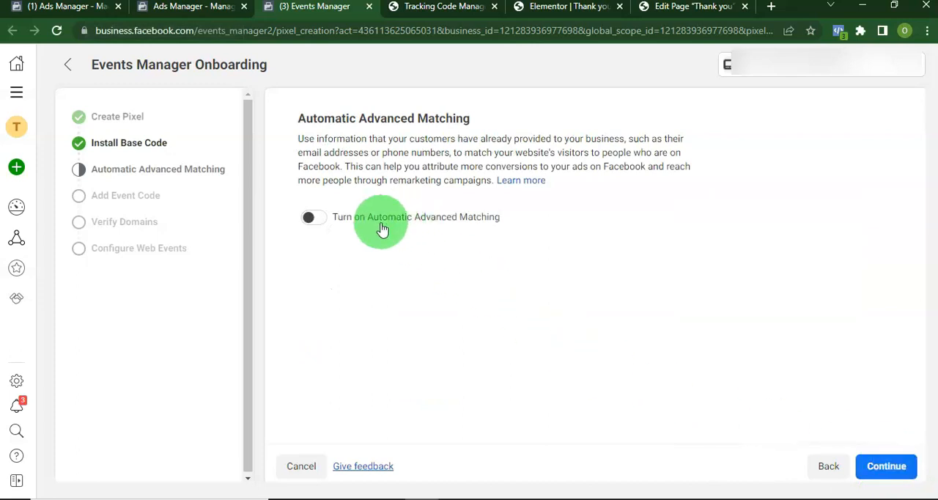
left_click(310, 218)
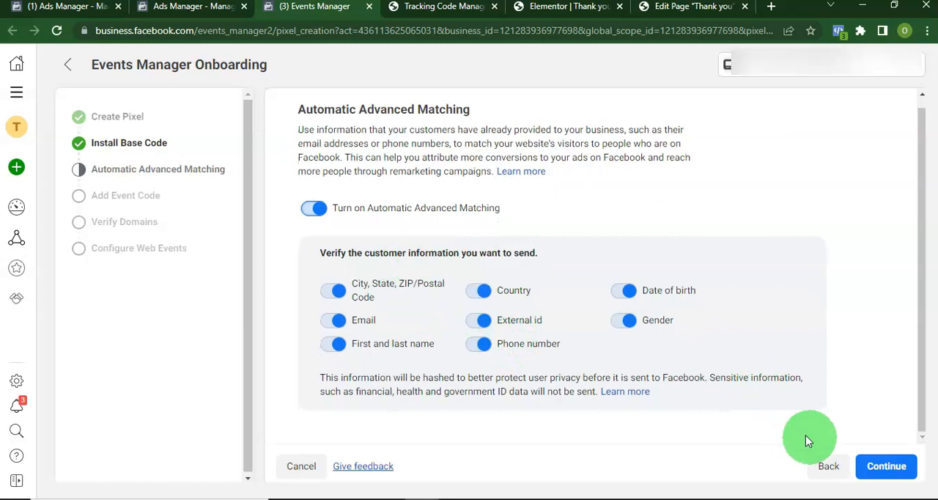
left_click(883, 466)
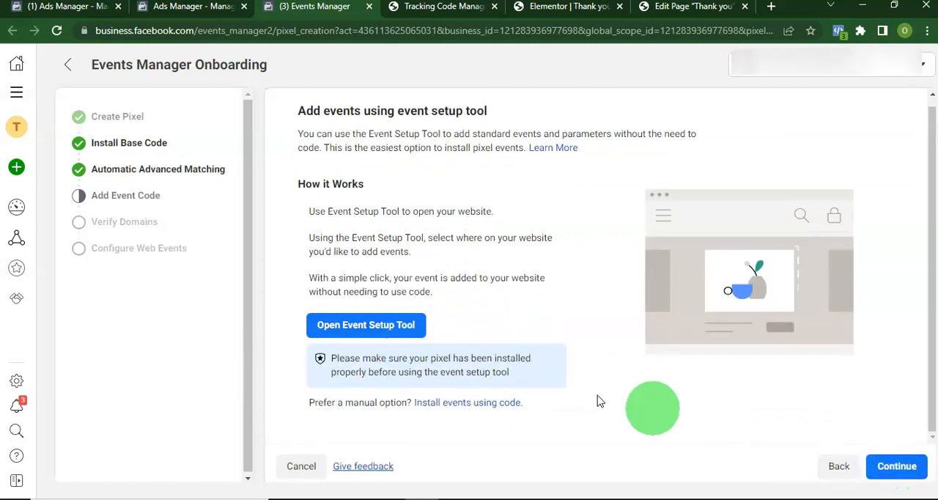
left_click(903, 476)
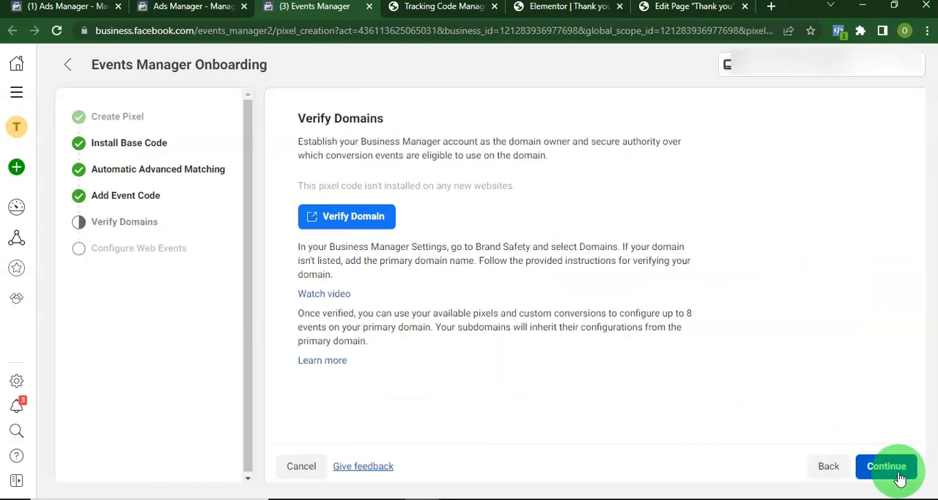
Open domain verification in a separate browser tab and add the website's root domain as a new domain
right_click(353, 230)
left_click(367, 217)
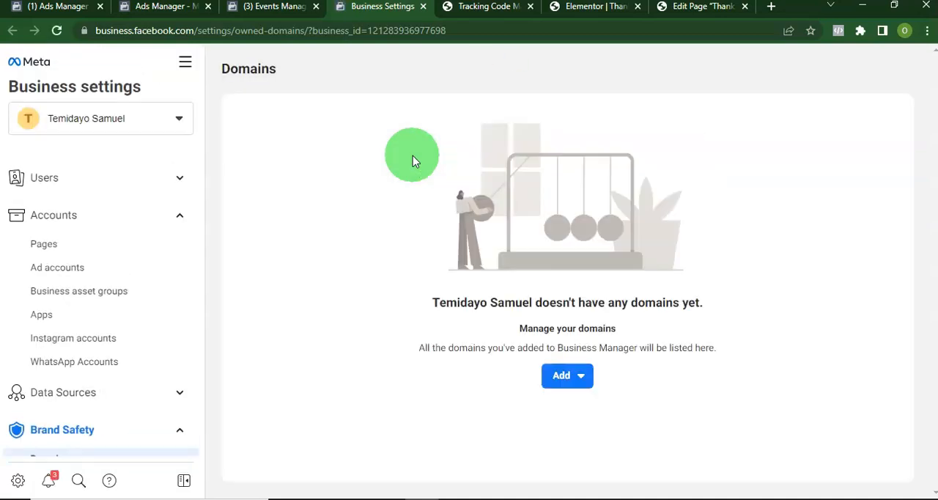
left_click(561, 376)
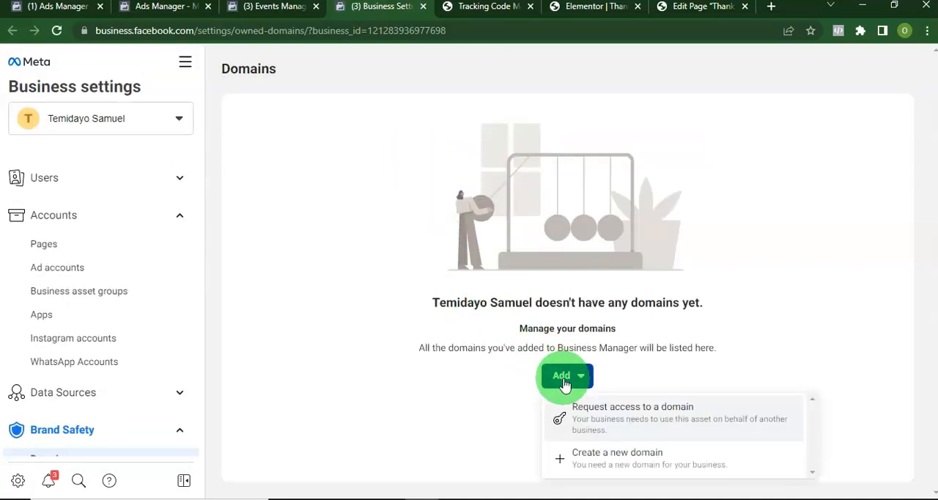
left_click(627, 449)
left_click(411, 241)
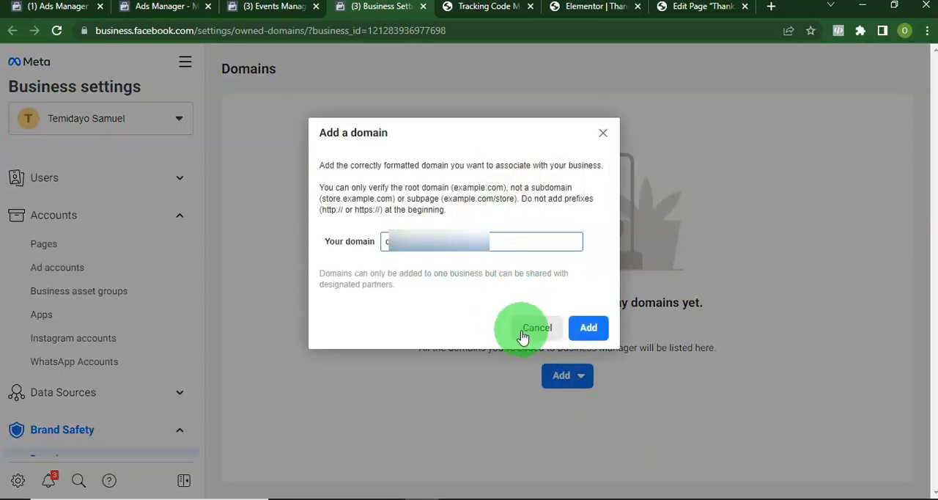
left_click(590, 329)
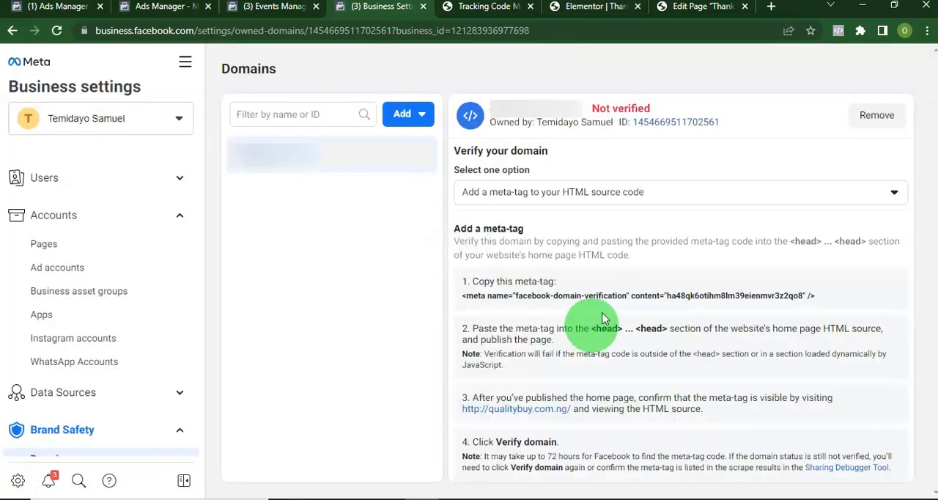
Choose verification by uploading an HTML file to the root directory and download the HTML verification file
mouse_move(605, 103)
left_click_drag(594, 109, 720, 123)
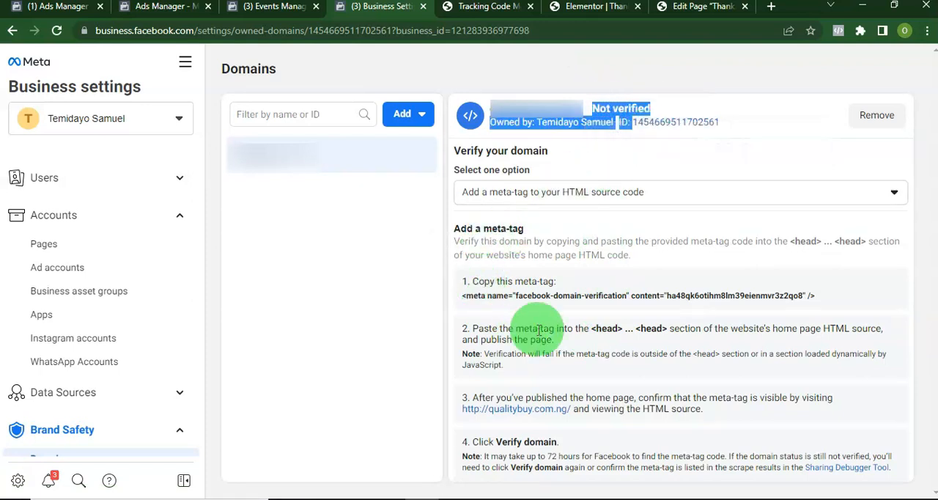
left_click(601, 191)
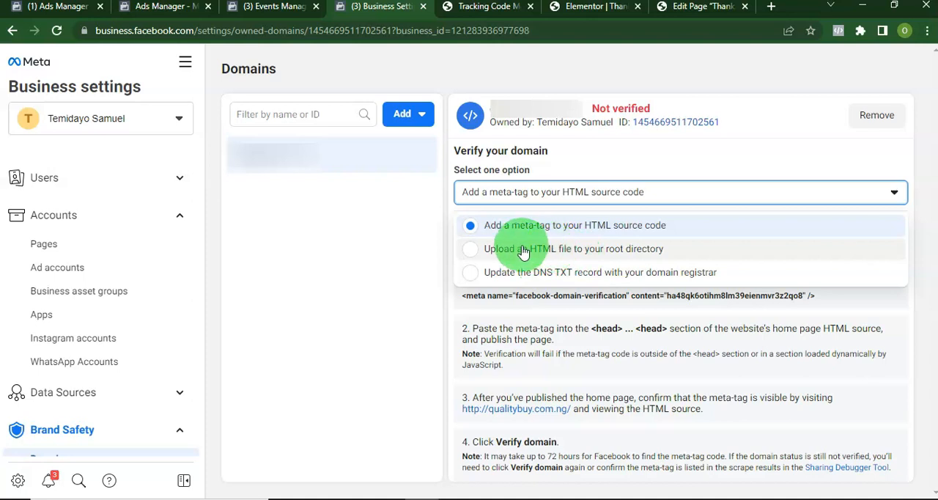
left_click(595, 254)
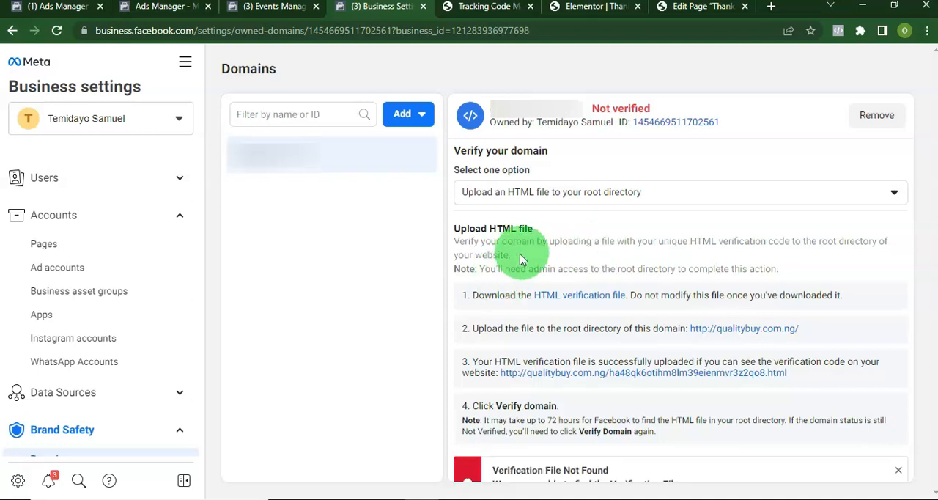
left_click(571, 302)
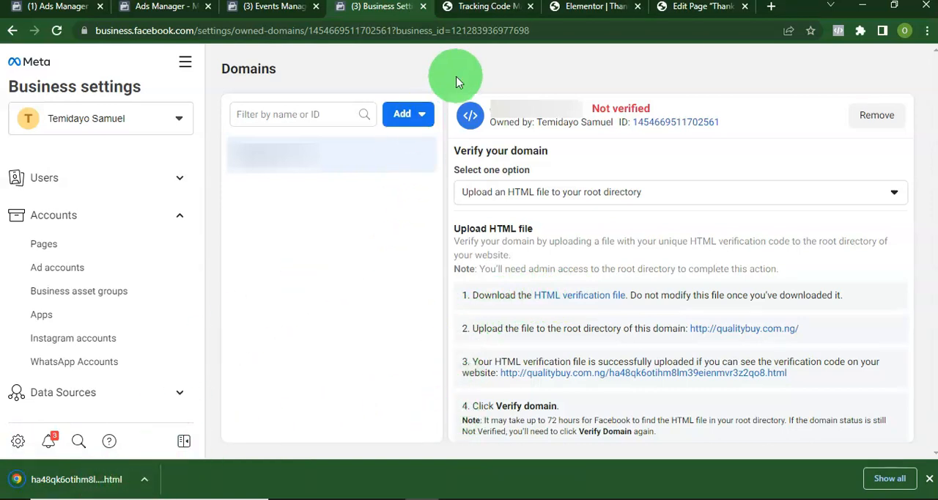
Upload the downloaded HTML verification file to the site's root directory with the WordPress File Manager
left_click(475, 7)
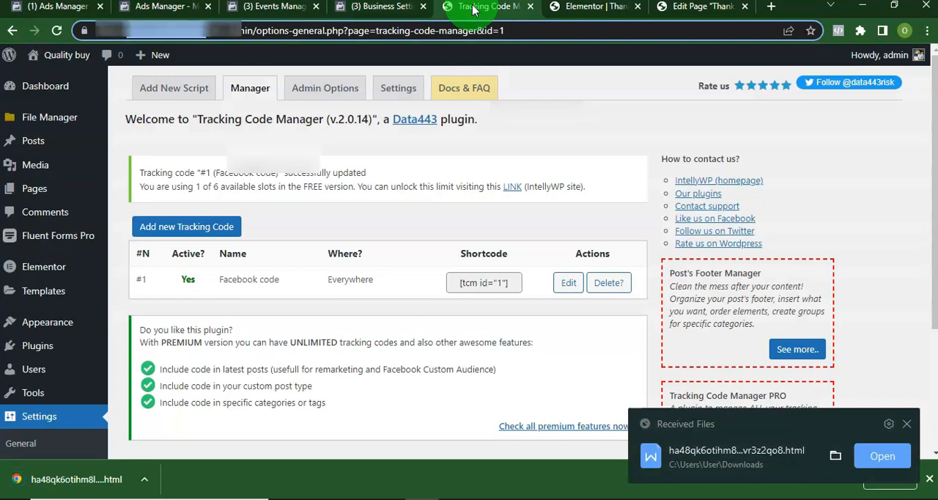
mouse_move(26, 368)
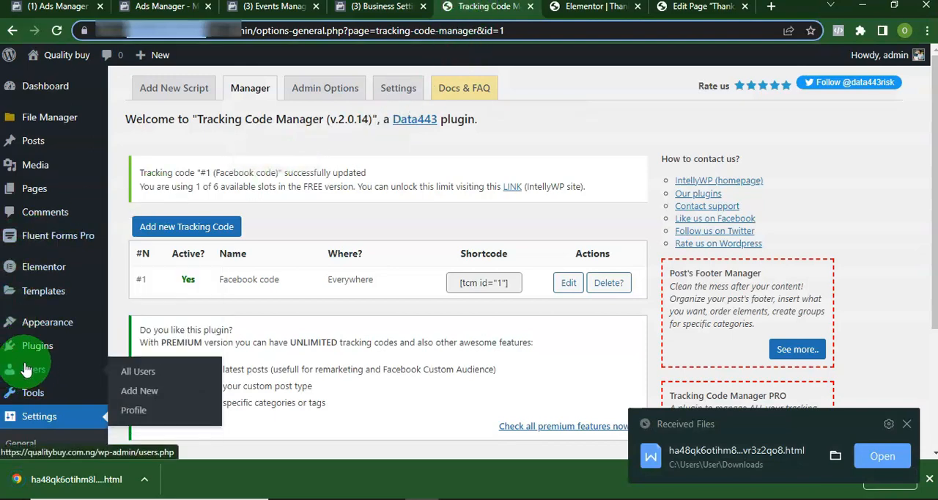
scroll(24, 370, "down", 3)
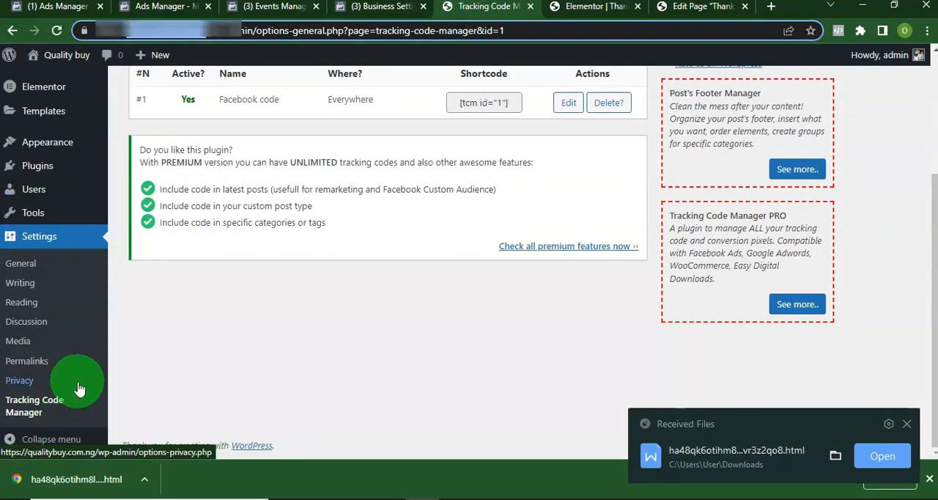
scroll(80, 389, "up", 3)
mouse_move(33, 121)
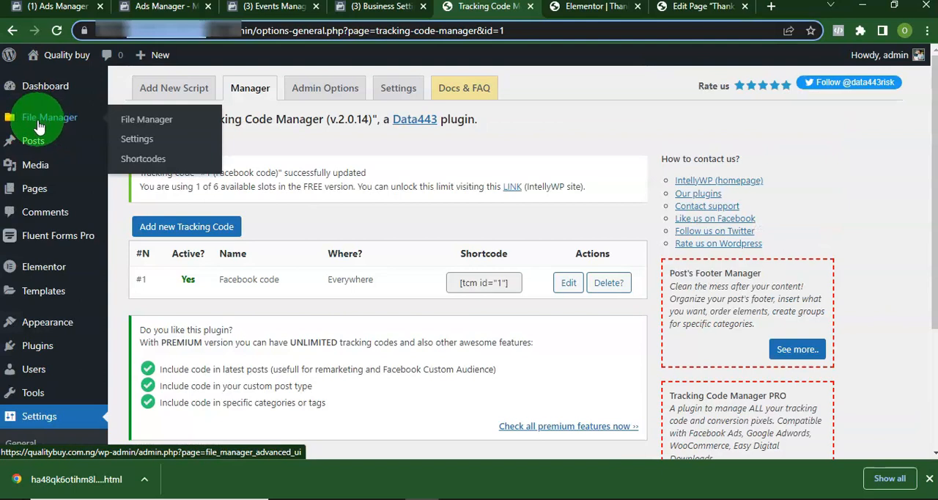
left_click(44, 127)
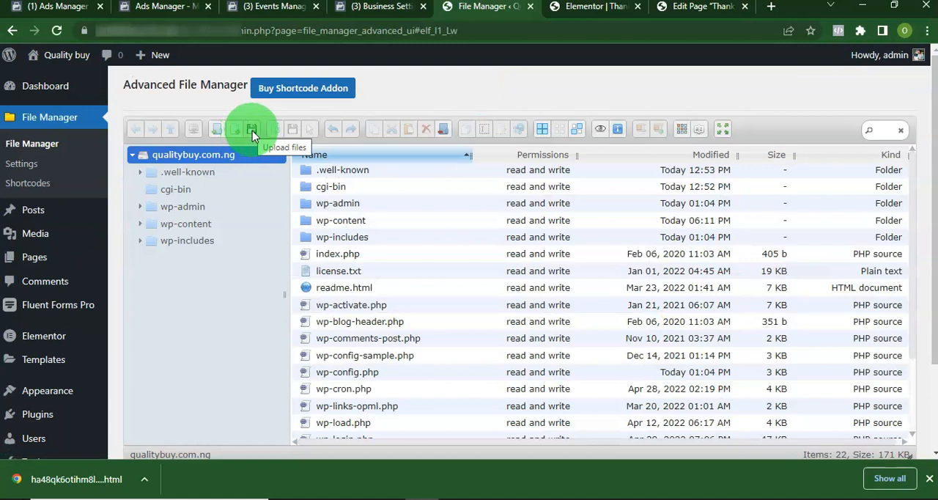
left_click(252, 131)
left_click(97, 485)
left_click_drag(95, 484, 474, 250)
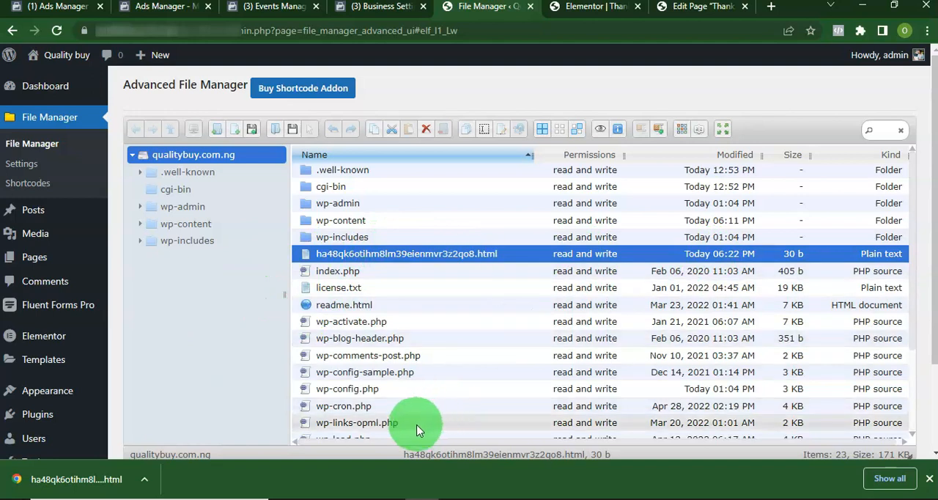
Return to Business settings, run the domain verification, and dismiss the confirmation
left_click(384, 14)
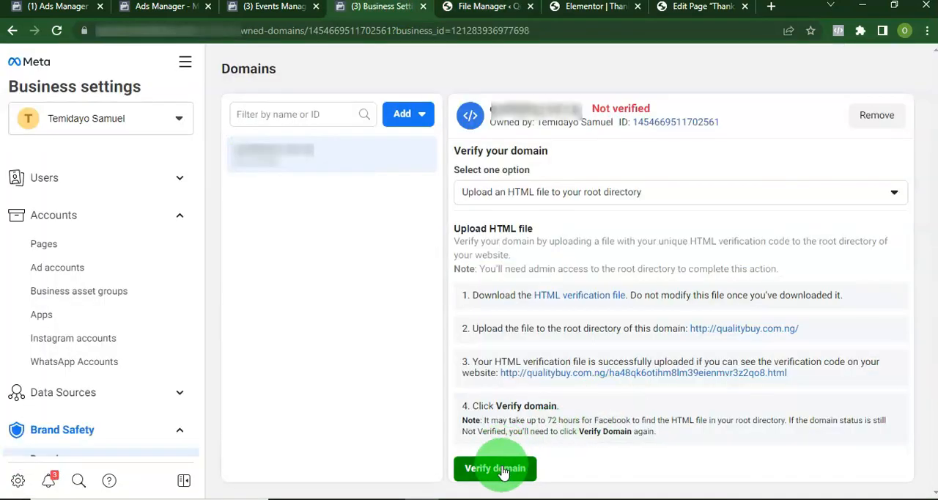
left_click(504, 471)
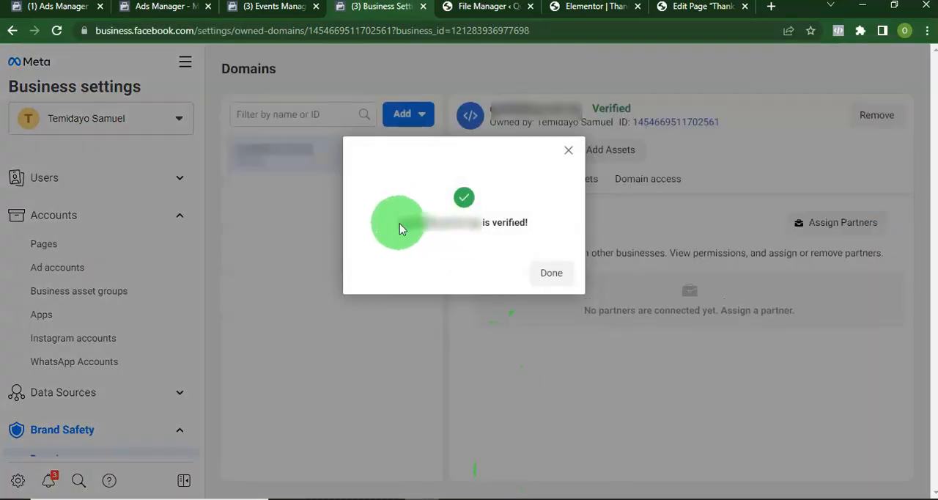
left_click(552, 274)
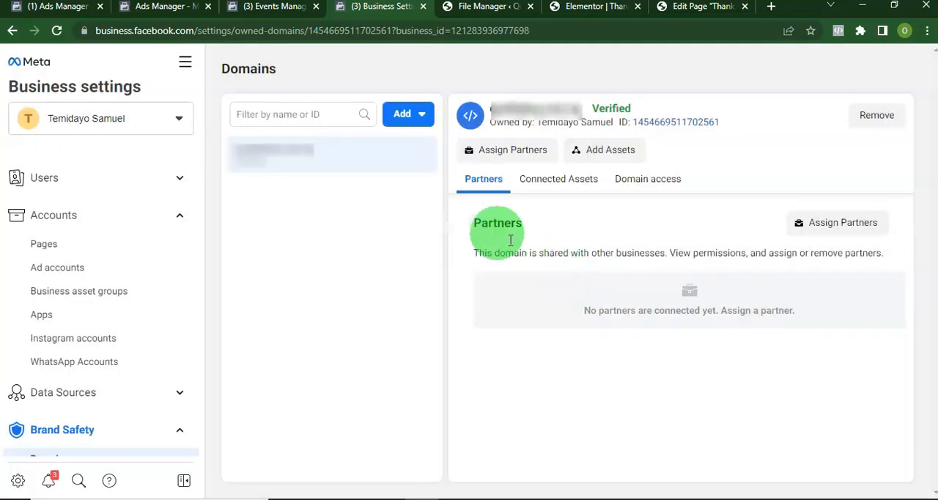
Finish the Events Manager onboarding past Verify Domains, skip configuring web events, and go to the pixel overview
left_click(285, 8)
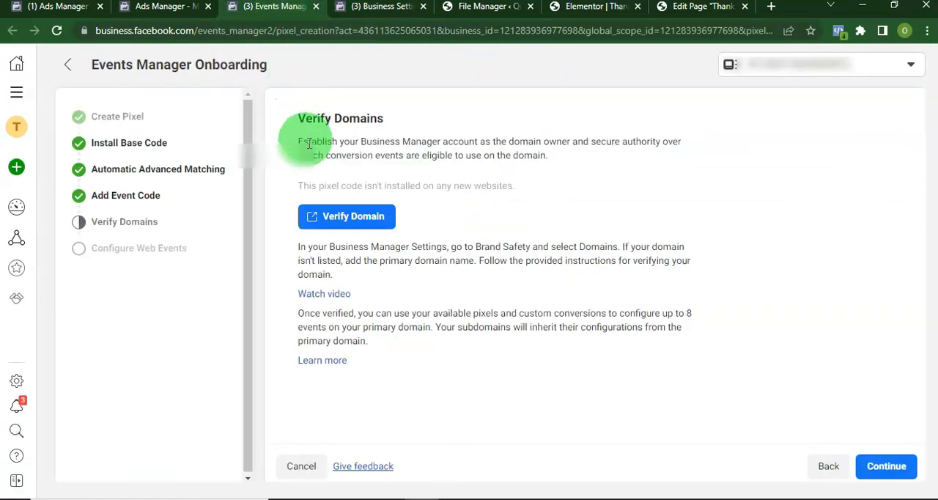
left_click(878, 473)
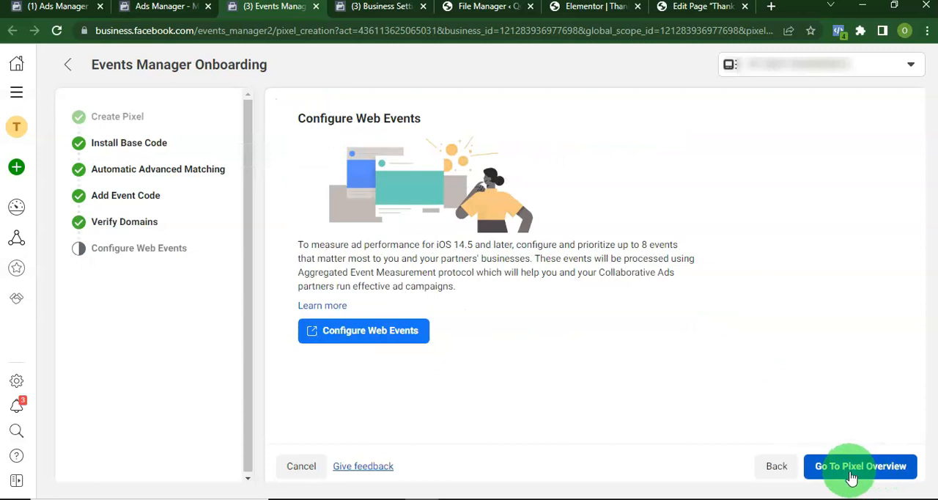
left_click(852, 472)
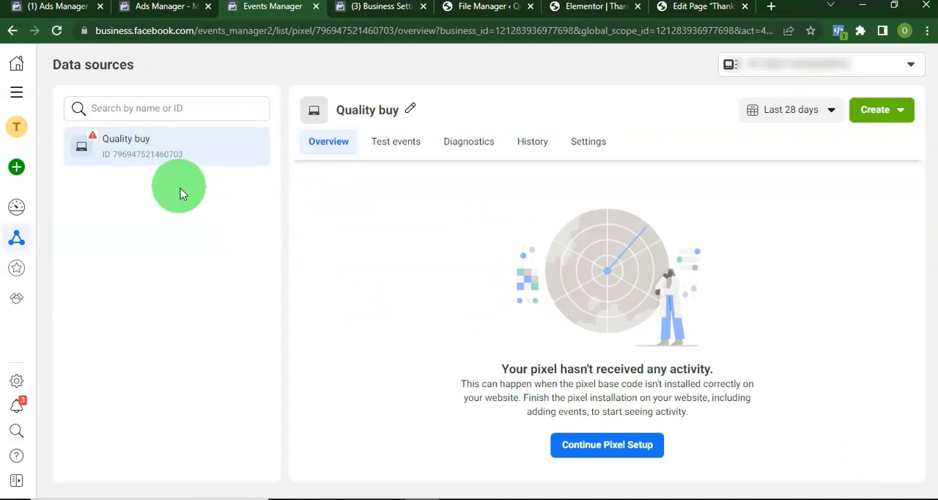
Under Test Browser Events for the Quality buy pixel, enter the website URL and open the website
left_click(389, 147)
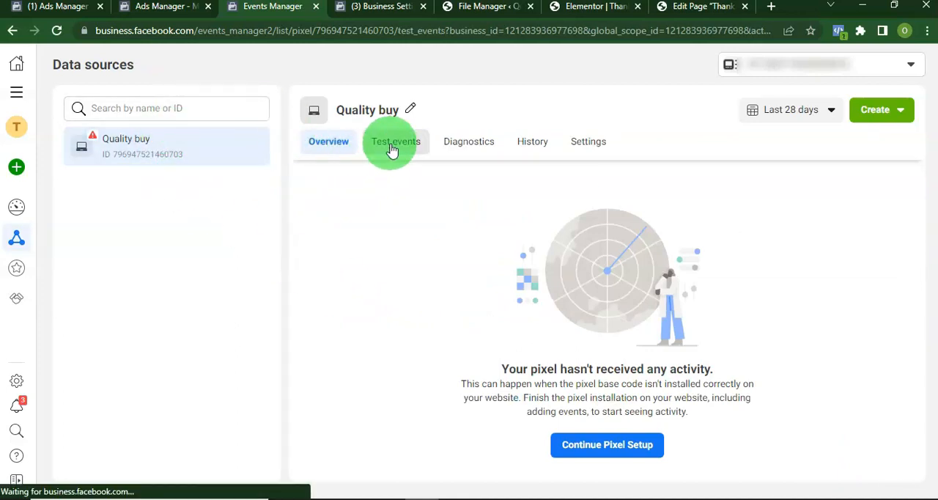
scroll(461, 293, "down", 3)
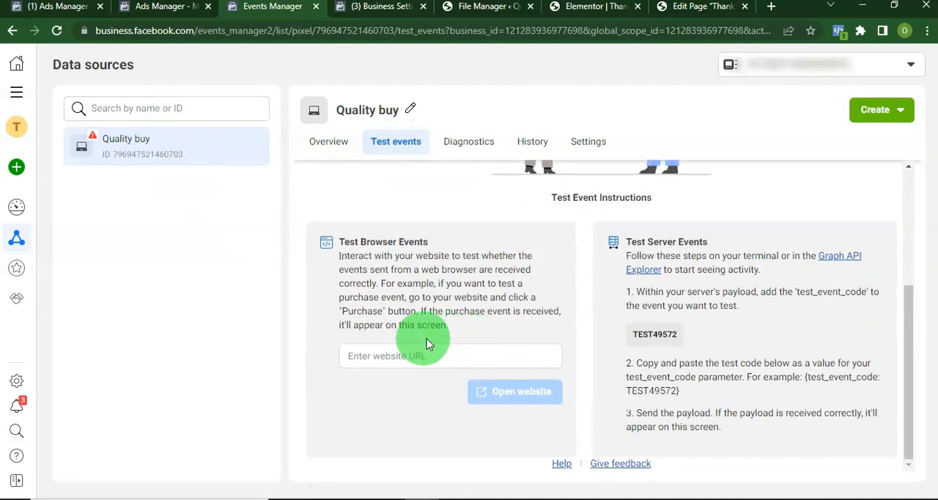
left_click(406, 354)
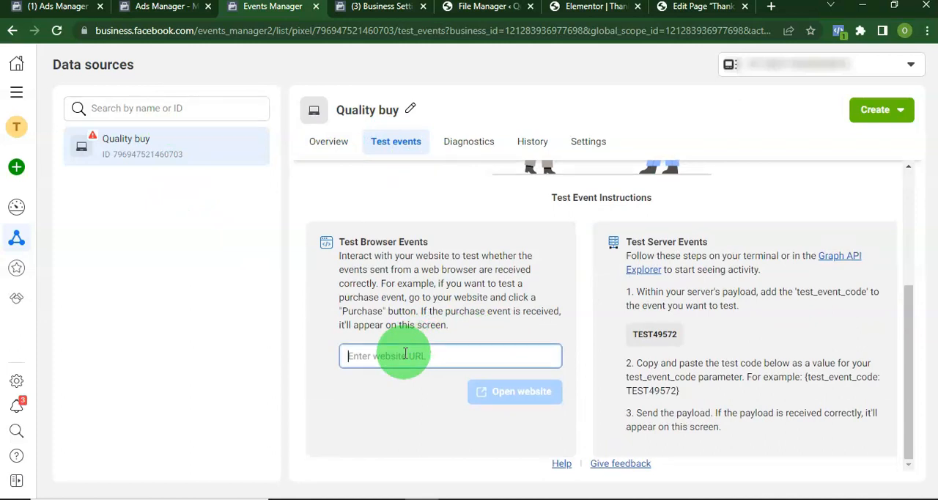
key("ctrl+v")
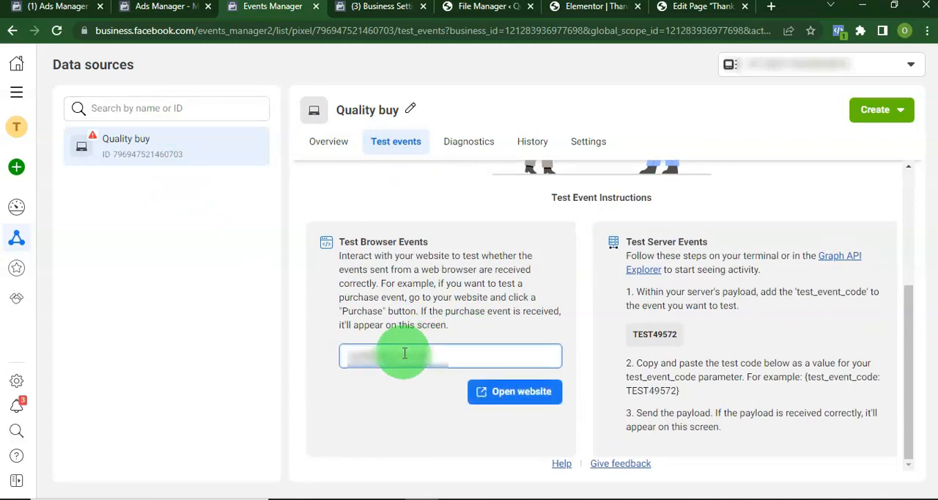
left_click(498, 392)
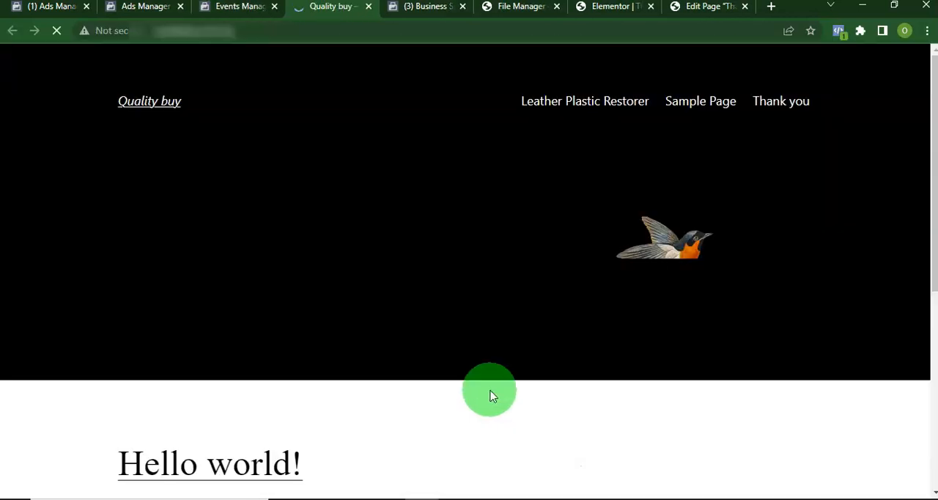
Inspect the Quality buy page with Facebook Pixel Helper, close the site, and return to the pixel's overview
left_click(839, 32)
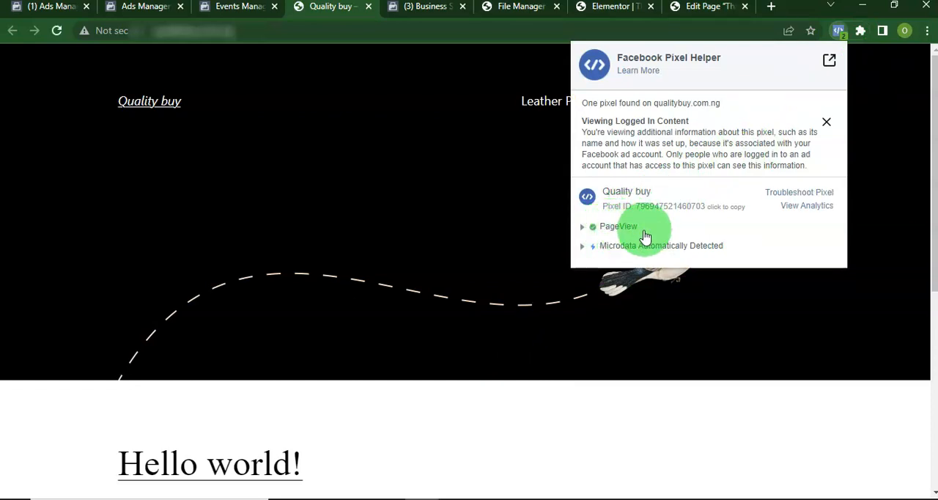
left_click(369, 6)
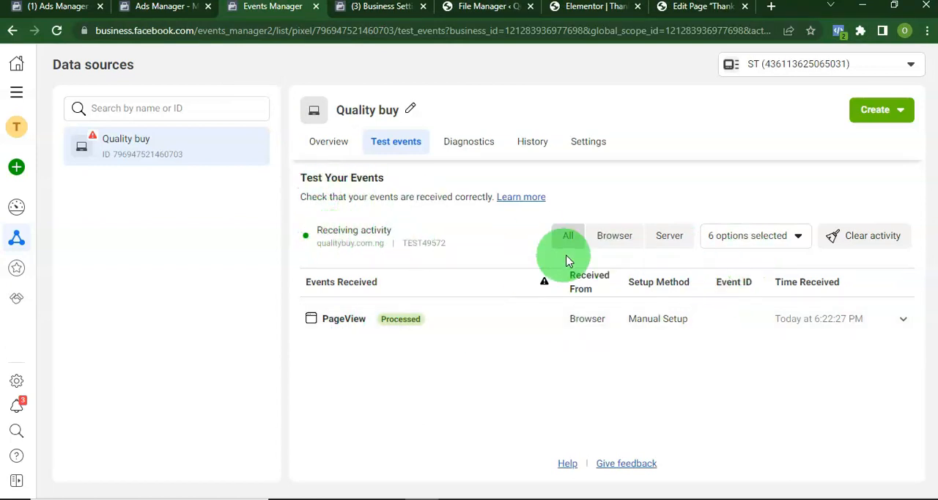
left_click(321, 151)
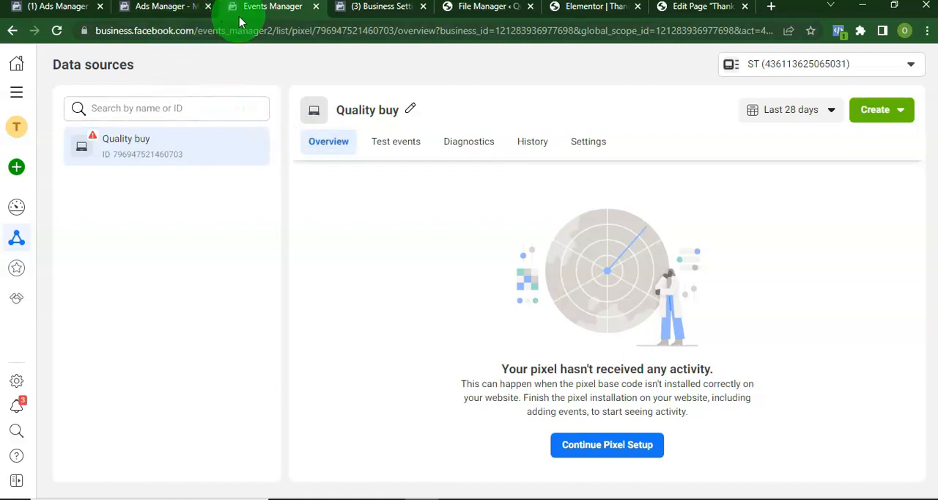
Return to the New Conversions Ad Set in Ads Manager, dismiss the pixel connection dialog, and reload the page
left_click(167, 8)
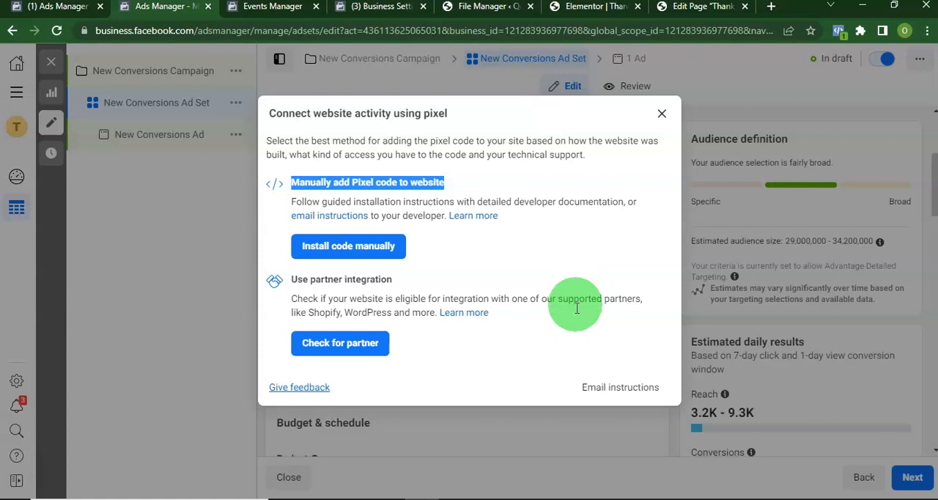
left_click(662, 115)
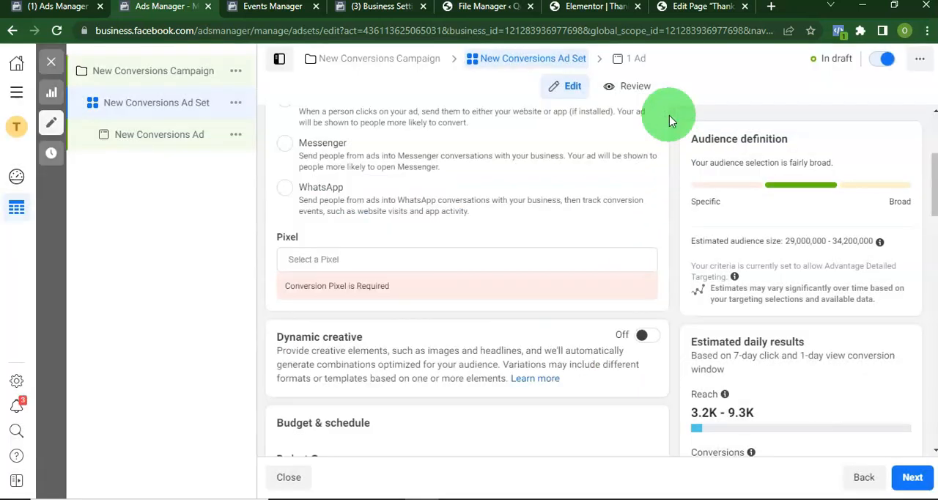
left_click(58, 32)
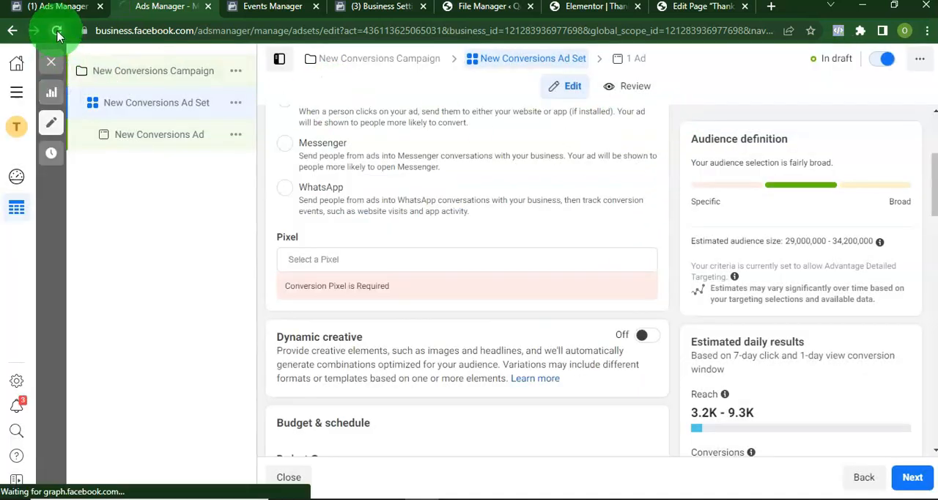
Choose Purchase as the conversion event for the Quality buy pixel in the ad set
scroll(497, 304, "down", 4)
scroll(495, 304, "down", 1)
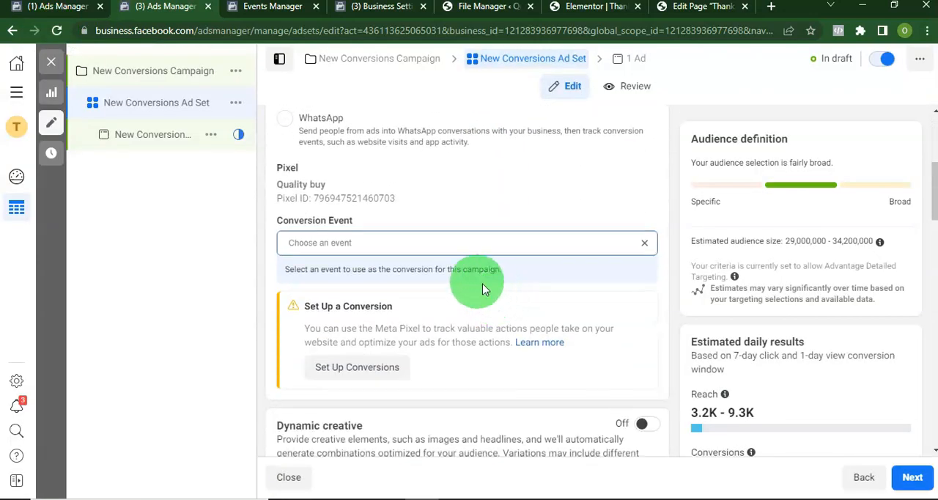
left_click(321, 242)
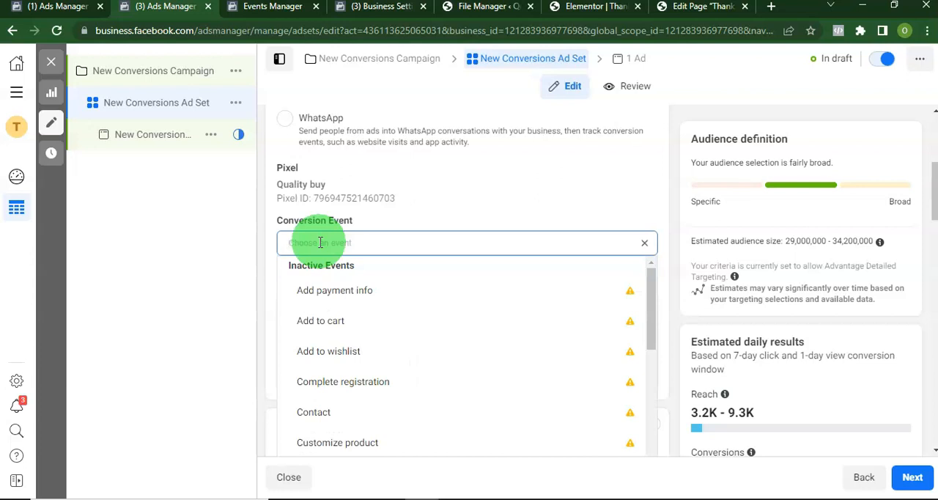
type("purc")
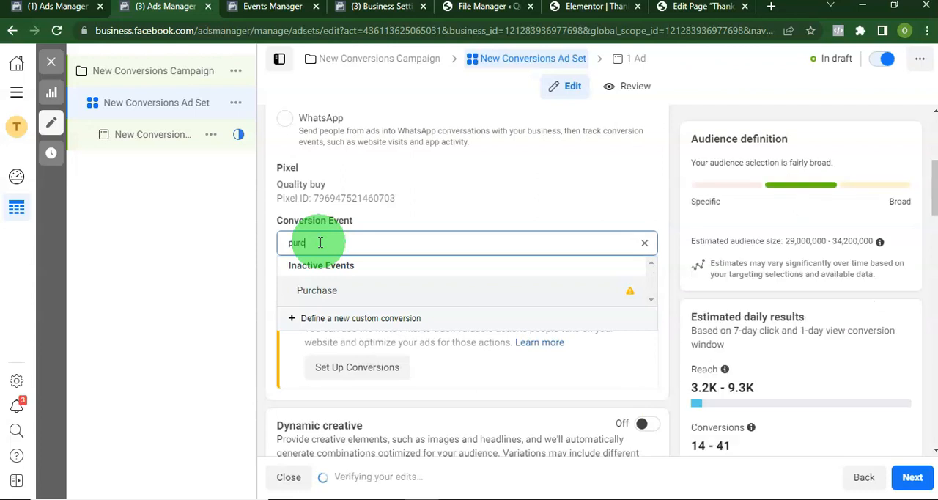
left_click(330, 290)
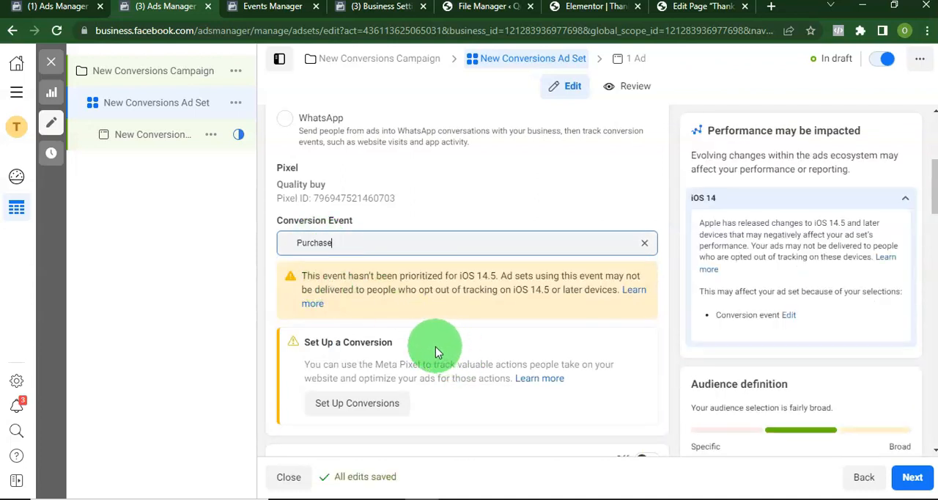
Set up conversion tracking with standard events and expand the Purchase event under Add event code
scroll(397, 293, "down", 1)
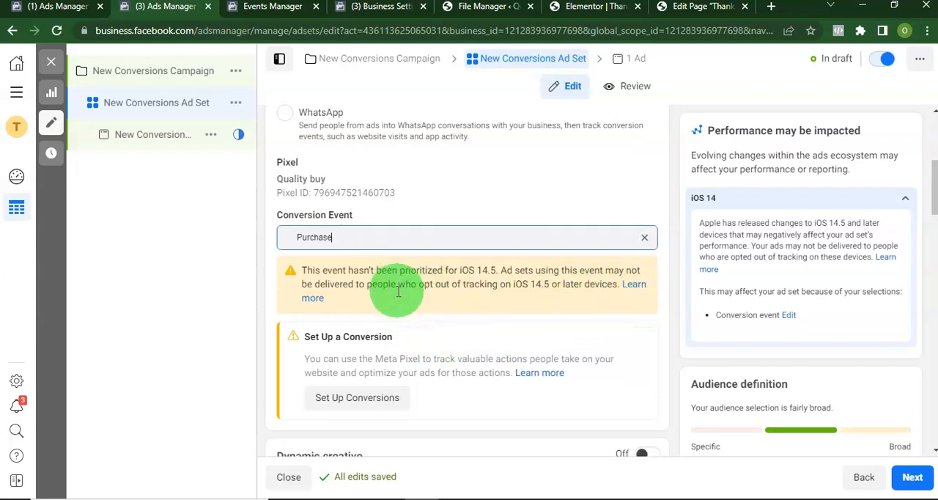
left_click(359, 336)
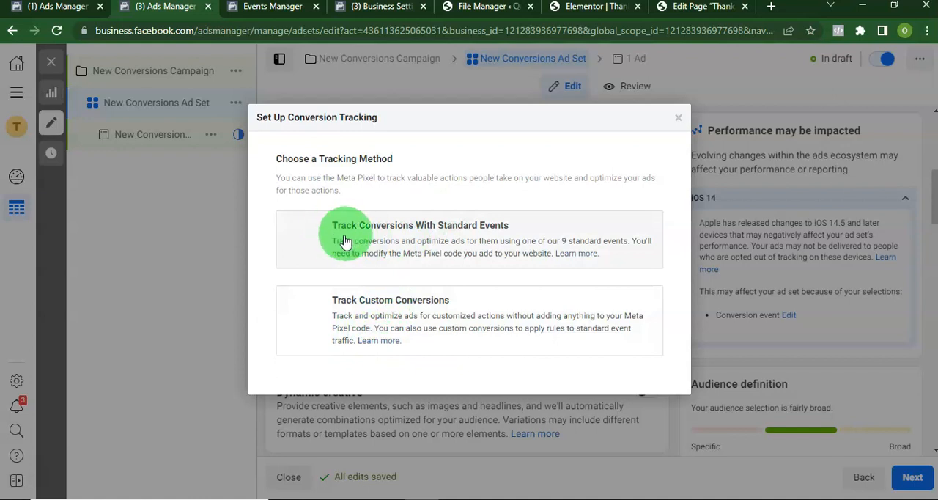
left_click(383, 247)
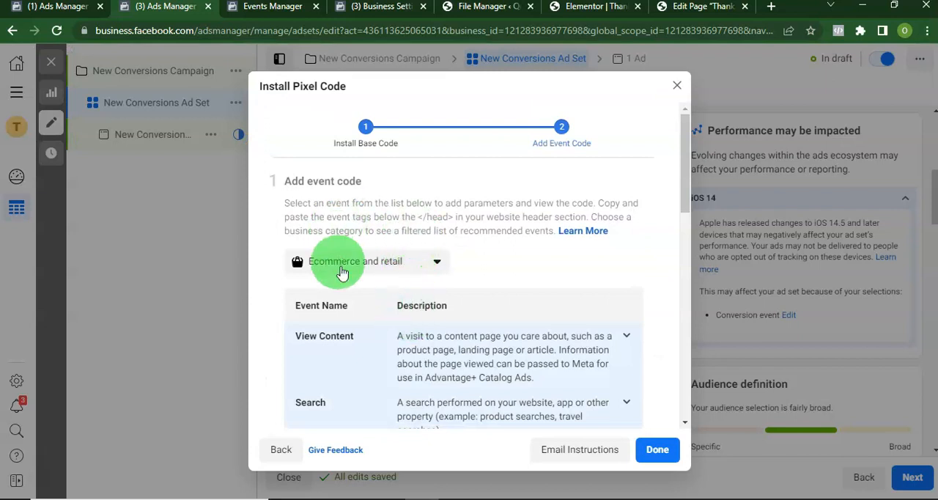
scroll(394, 325, "down", 5)
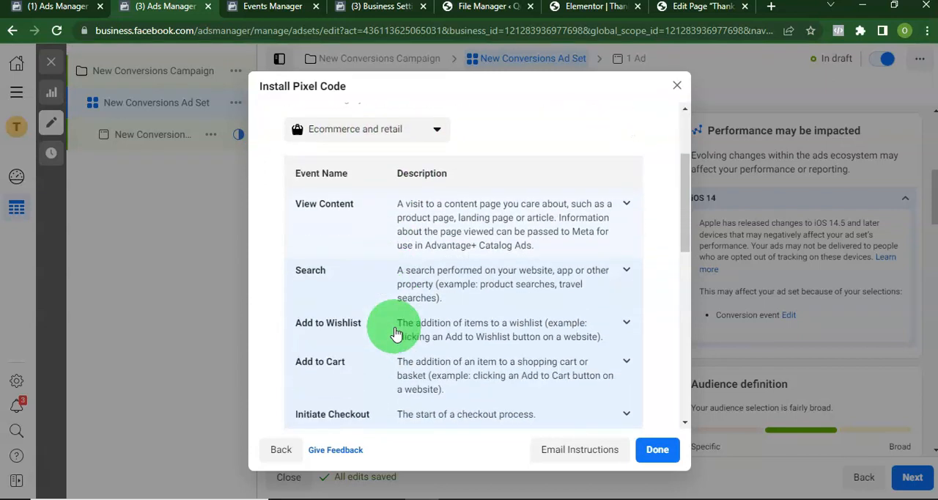
scroll(392, 330, "up", 5)
scroll(394, 330, "down", 5)
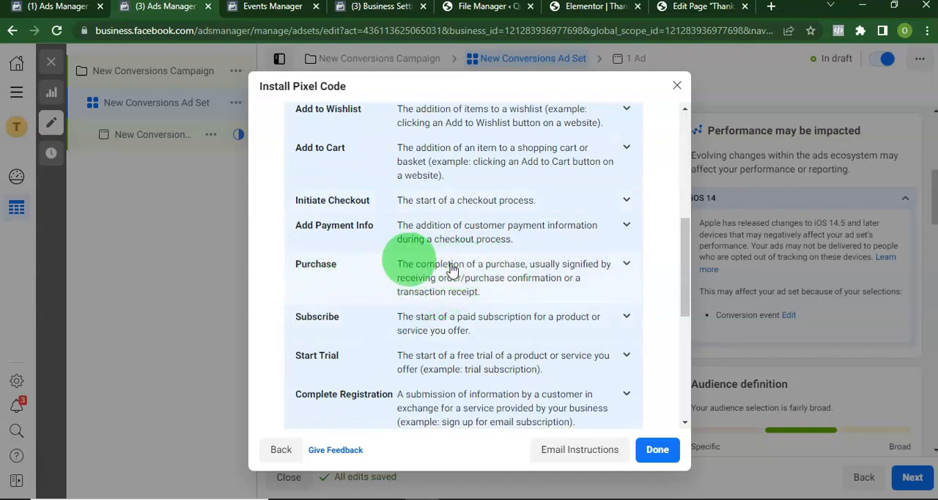
left_click(618, 262)
Set the Purchase event's conversion value to 10000 and its currency to NGN
scroll(440, 332, "down", 2)
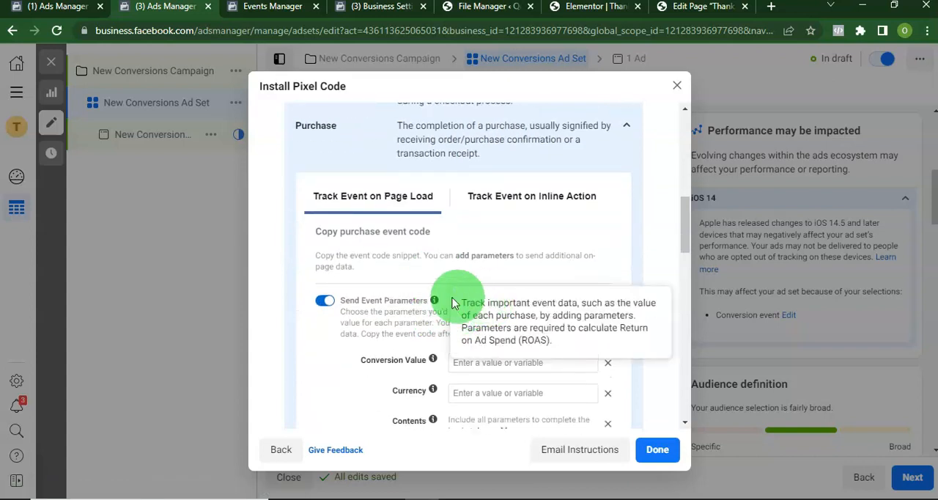
left_click(479, 362)
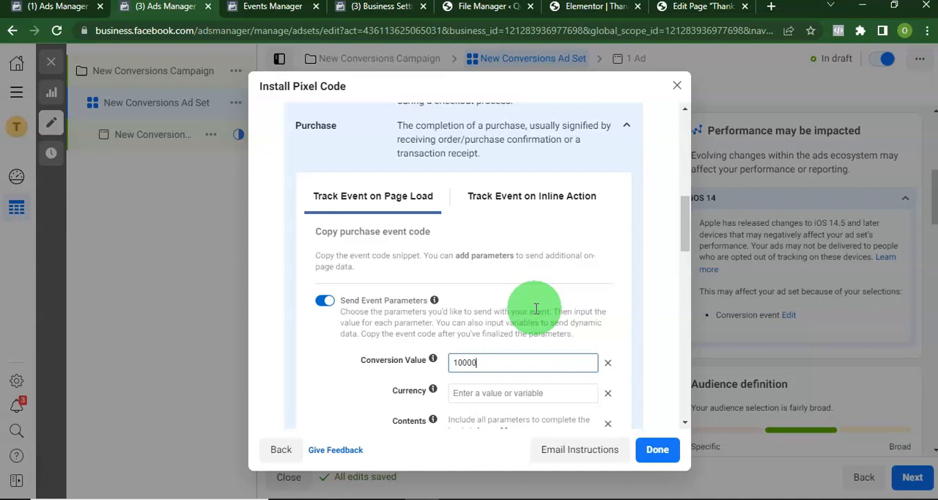
left_click(504, 393)
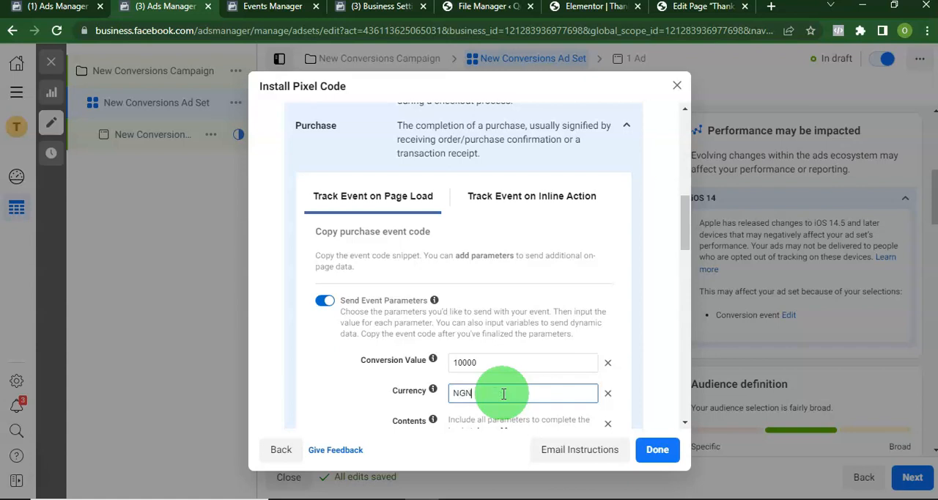
Copy the generated Purchase event code snippet
scroll(523, 379, "down", 3)
scroll(518, 333, "down", 2)
mouse_move(435, 301)
left_click(436, 301)
left_click(379, 303)
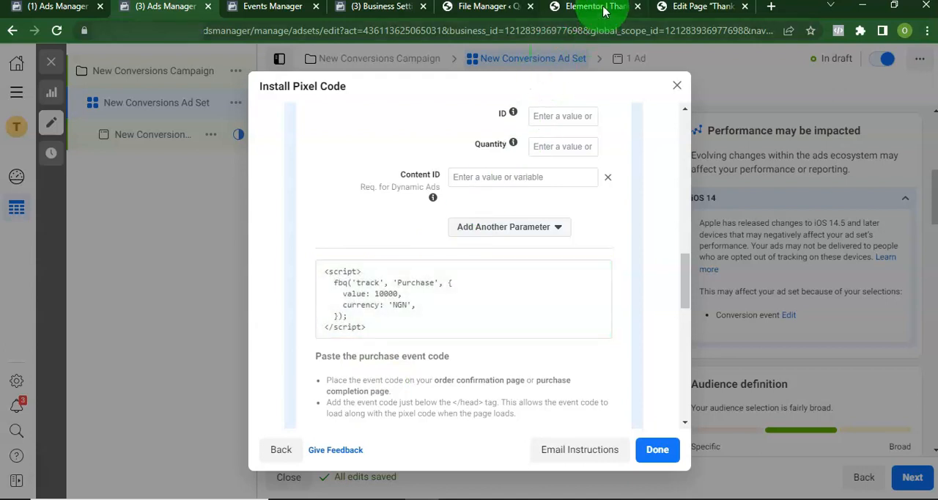
Switch to the Thank you page in the Elementor editor and search the widgets for html
left_click(602, 11)
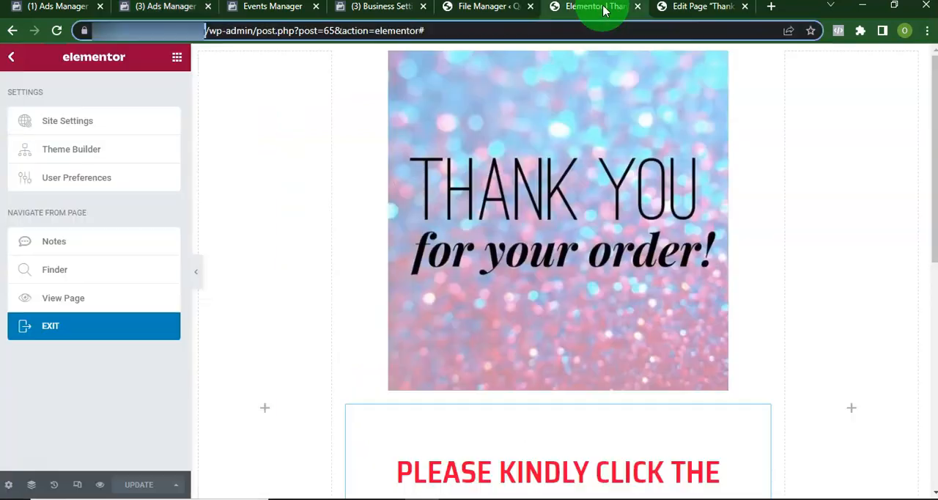
left_click(273, 253)
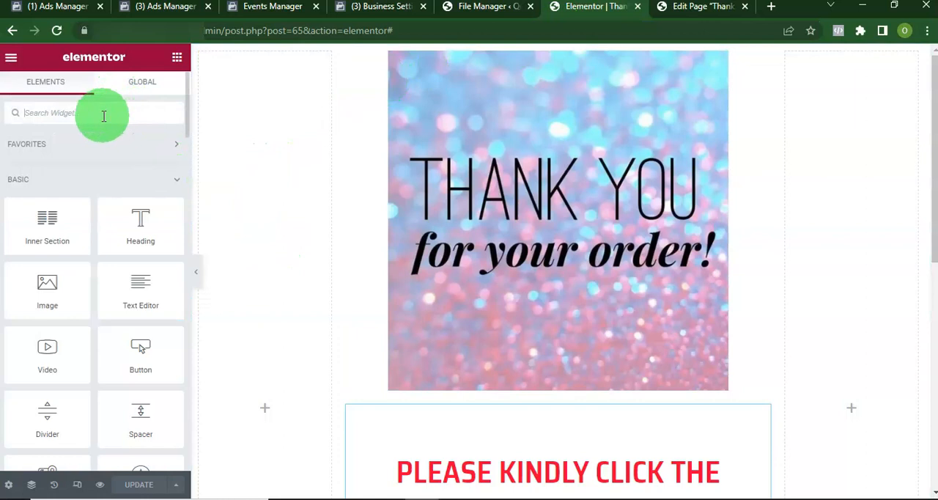
type("html")
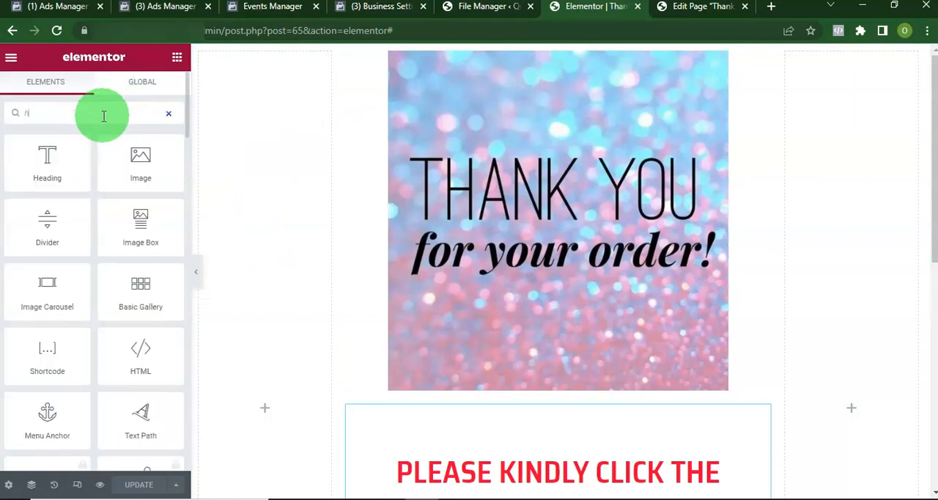